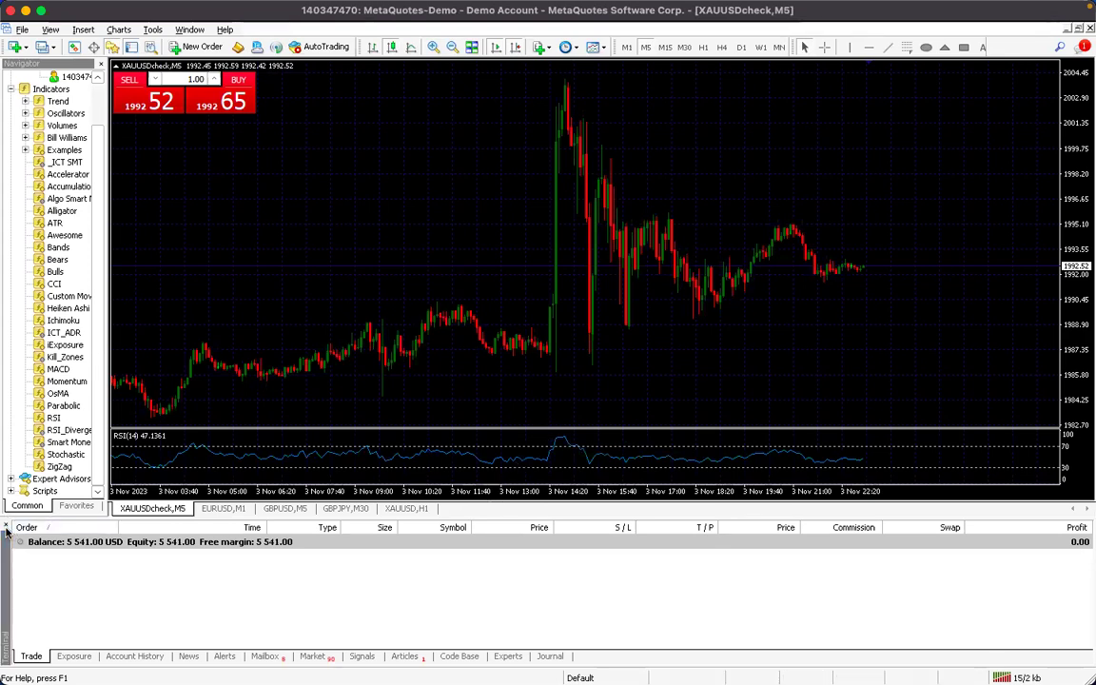
- Hide the Terminal panel to give the XAUUSDcheck M5 chart the full window height
key(ctrl+t)
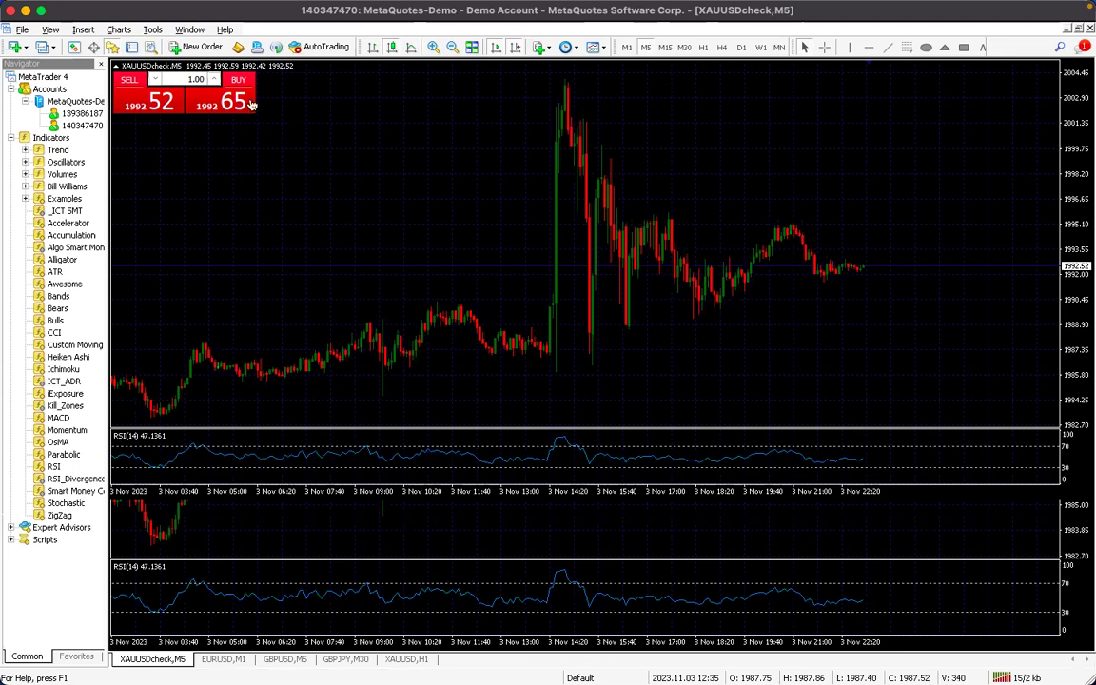
click(23, 30)
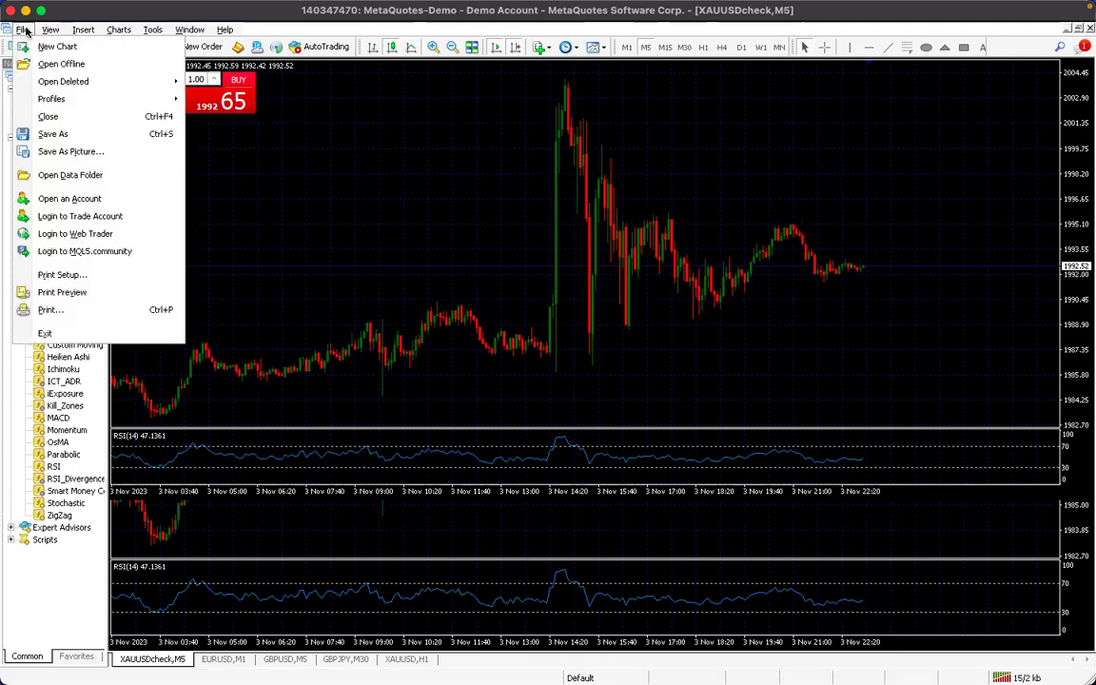
mouse_move(57, 99)
click(335, 225)
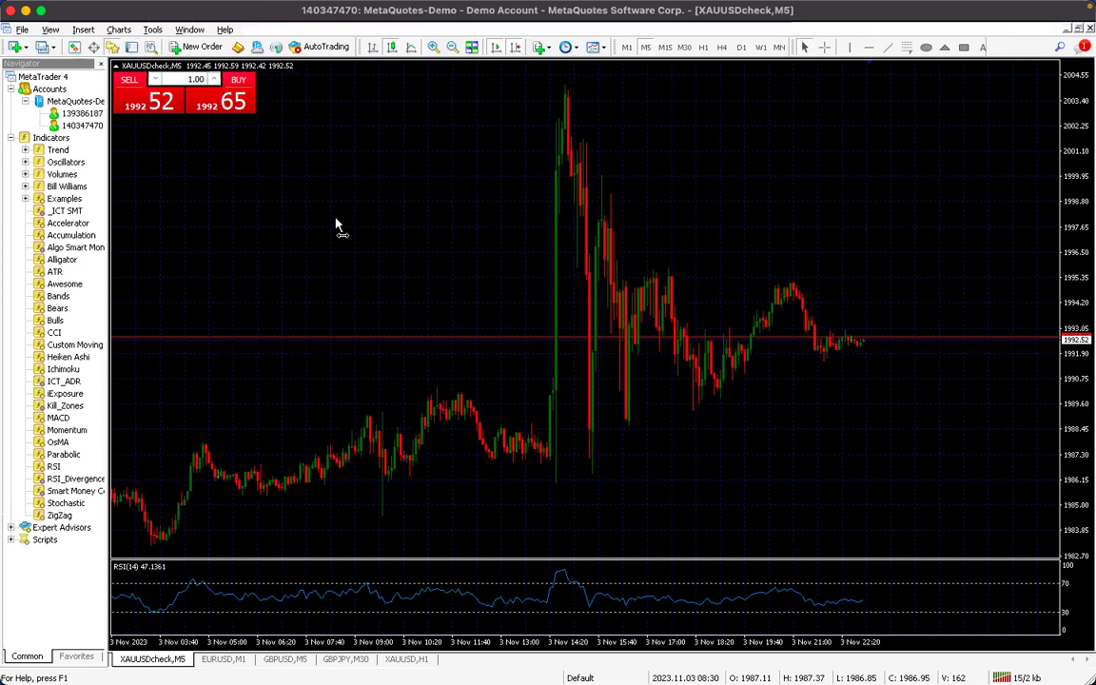
- Open the platform's data folder and go to the Indicators folder inside MQL4
click(21, 30)
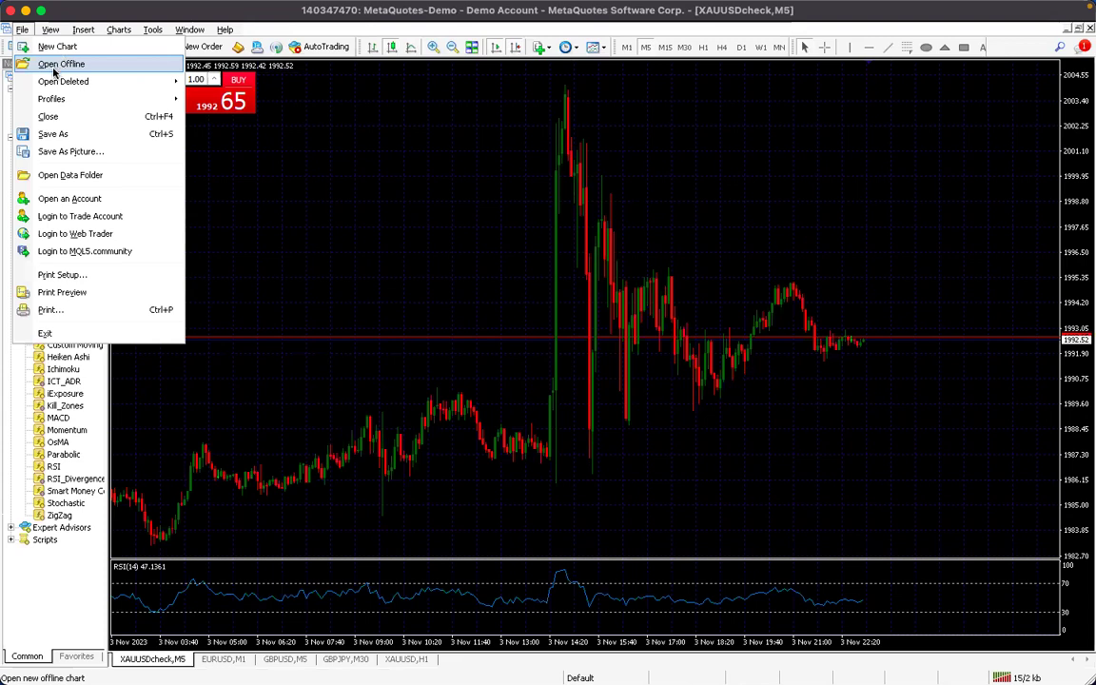
click(50, 181)
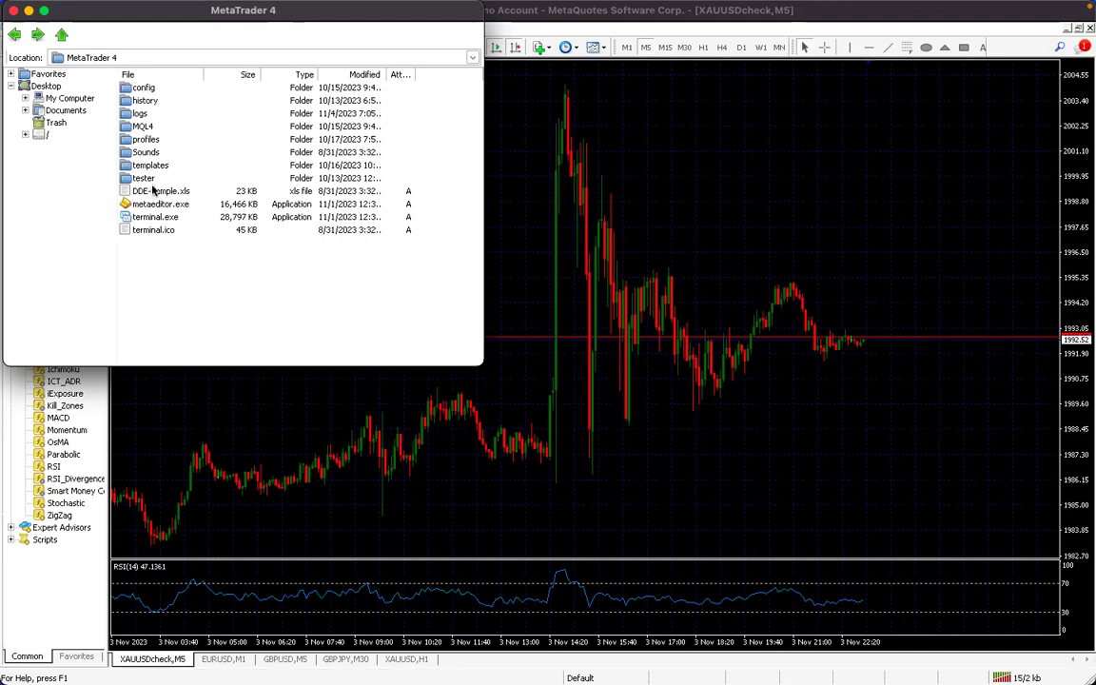
click(145, 128)
double_click(144, 127)
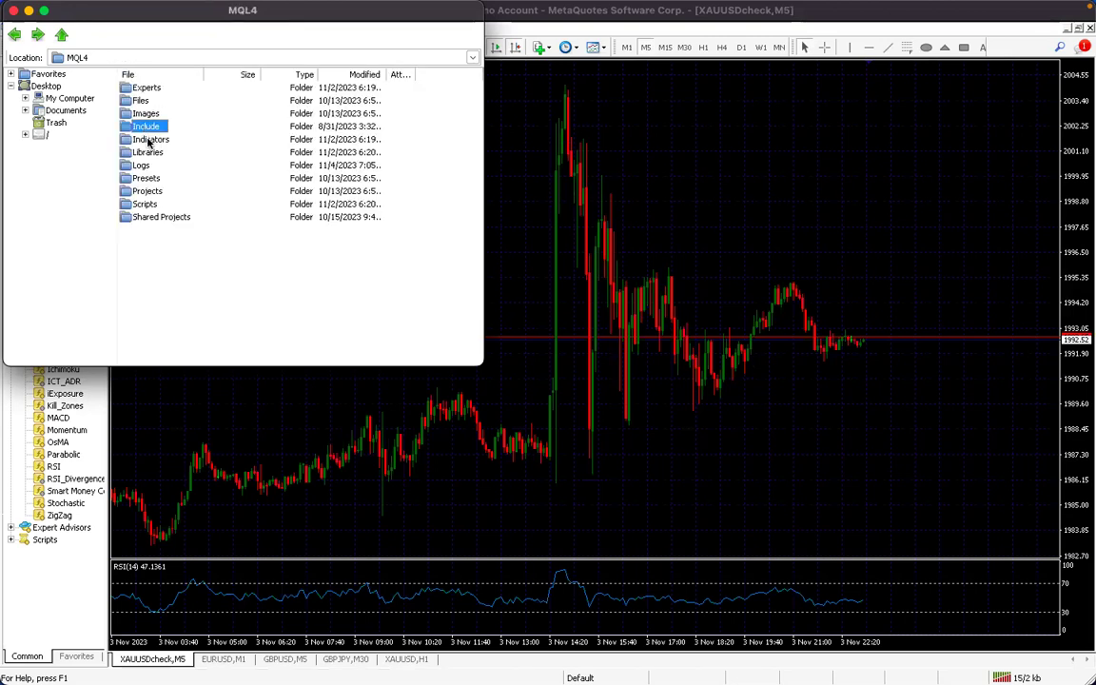
double_click(148, 139)
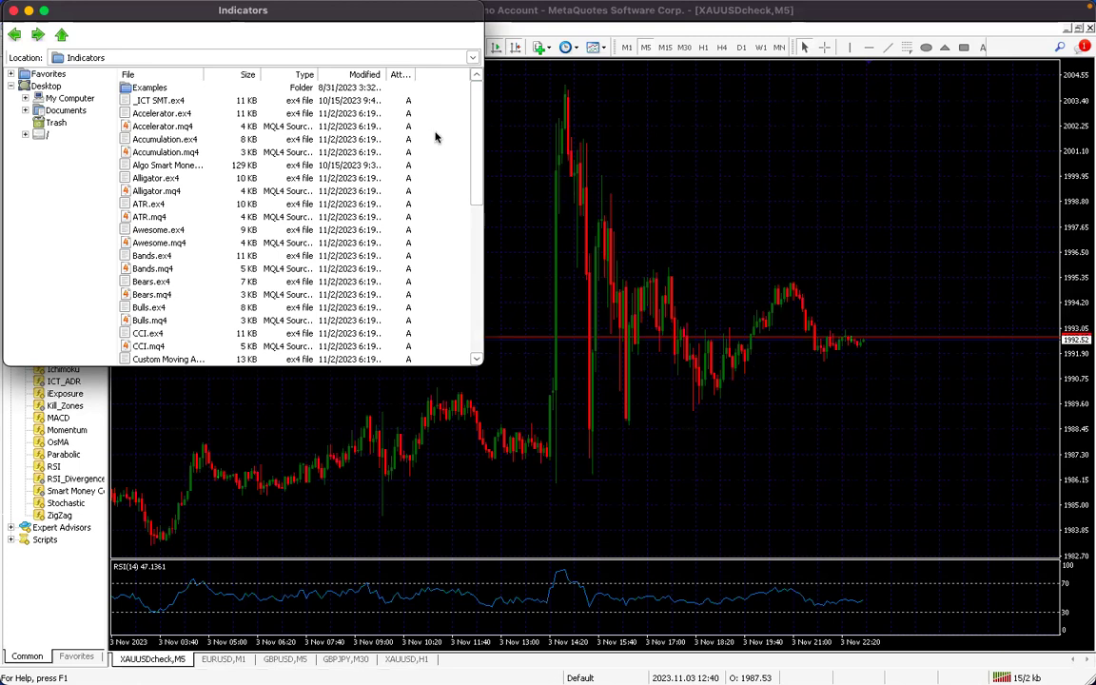
- Find the Smart Money Concepts file in the Indicators folder, try to open it, and close the folder window
scroll(436, 138, down, 10)
scroll(436, 138, up, 10)
scroll(435, 138, down, 10)
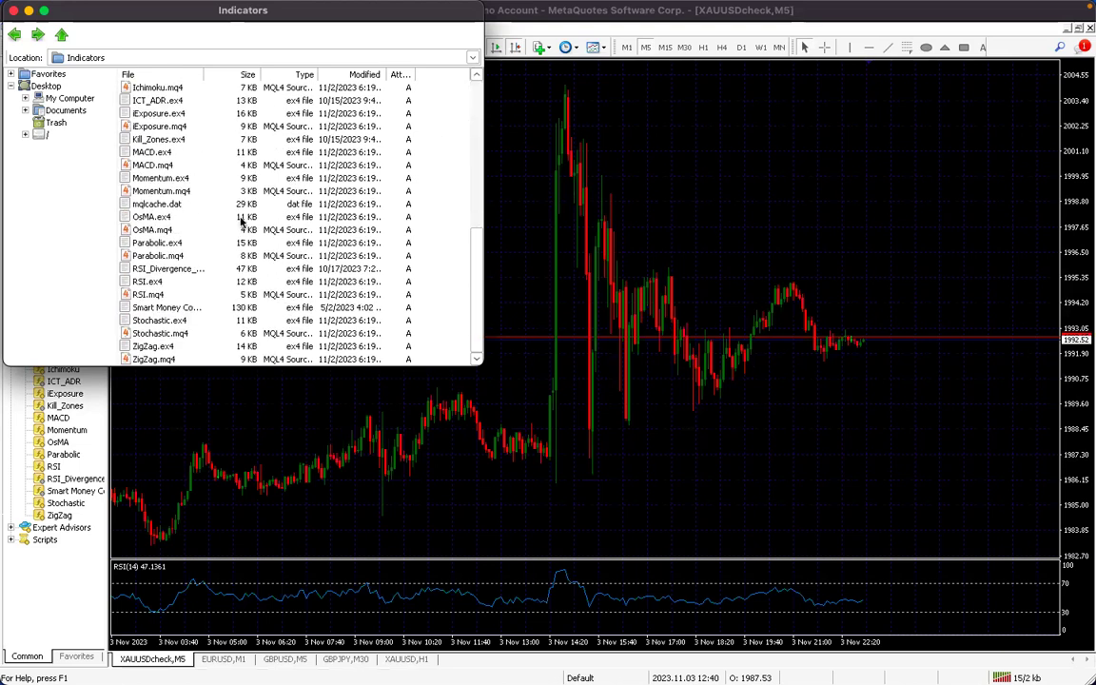
click(168, 309)
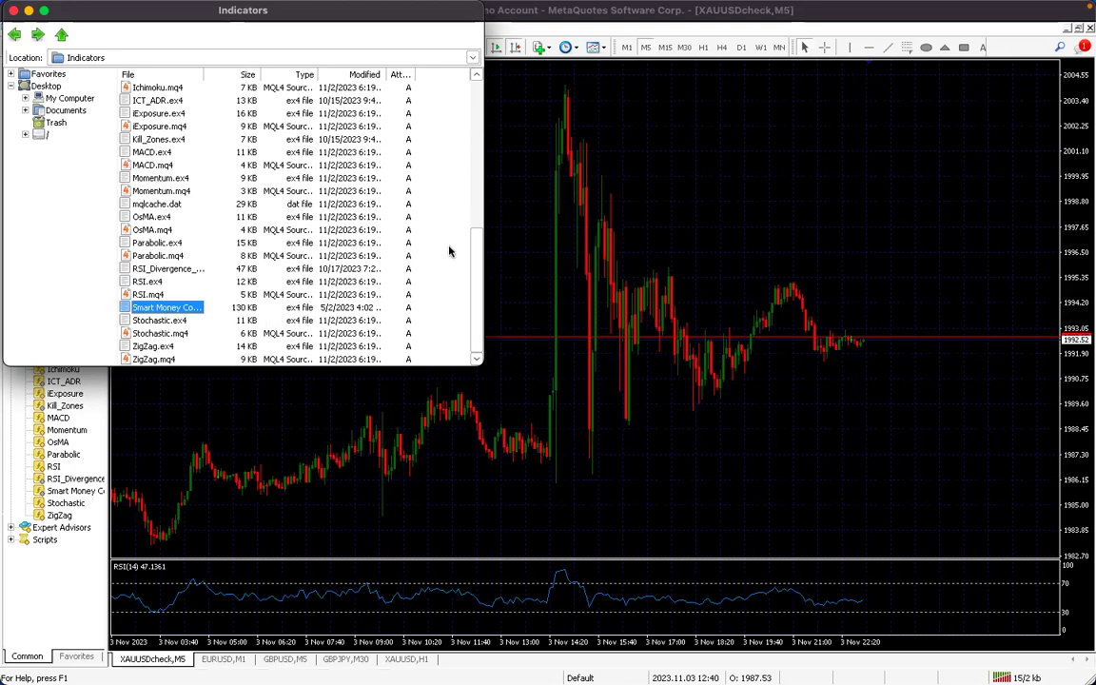
double_click(176, 309)
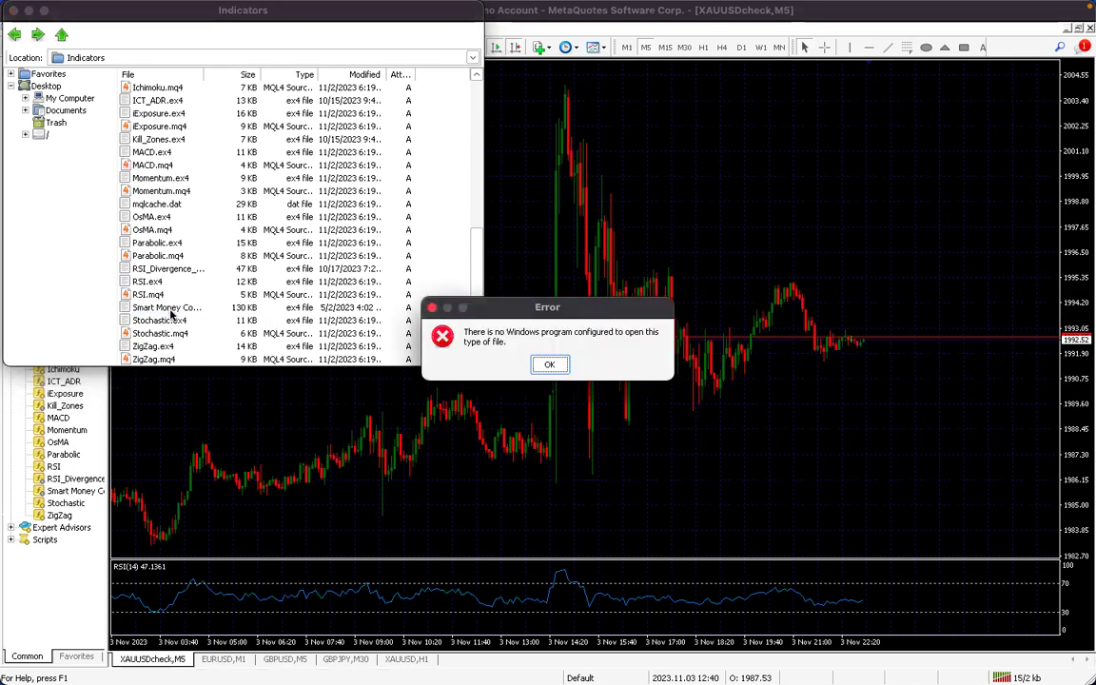
click(549, 365)
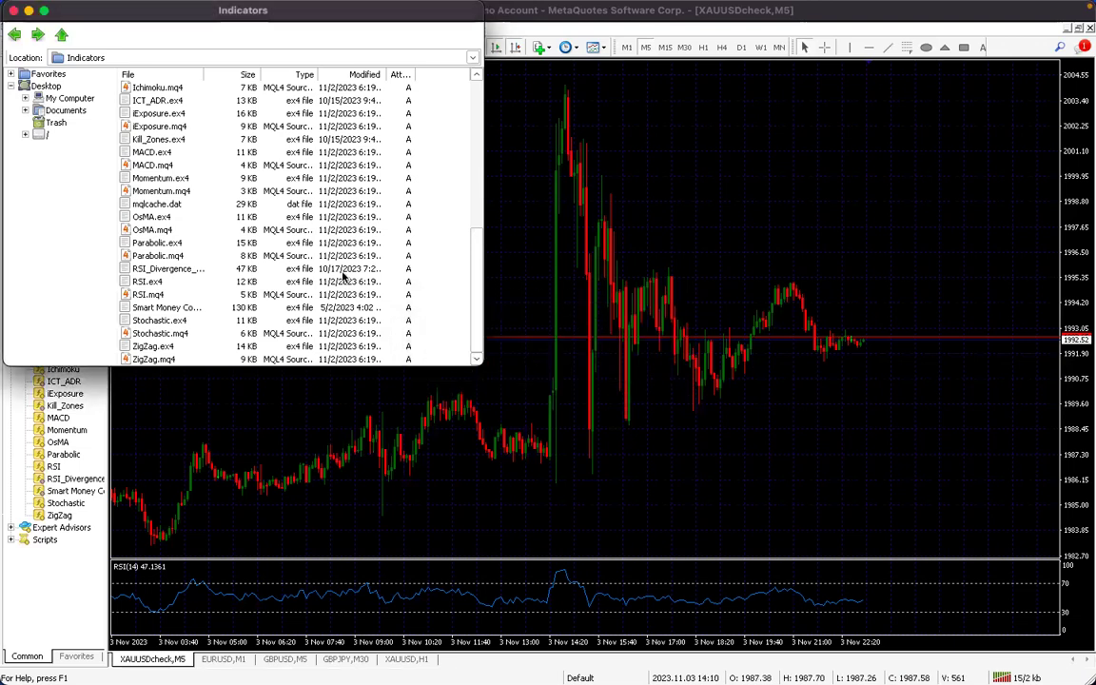
click(13, 10)
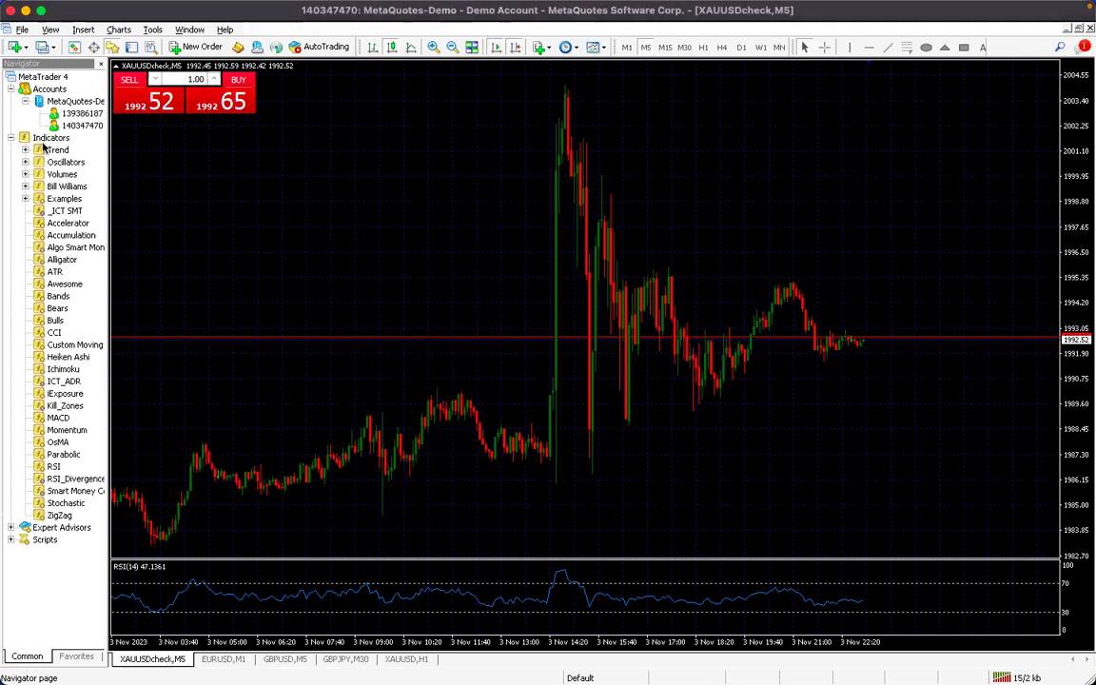
- Add the custom indicator Smart Money Concepts [LUX]_fix to the XAUUSDcheck M5 chart with its default settings and dismiss the alert
click(122, 32)
mouse_move(82, 30)
mouse_move(112, 45)
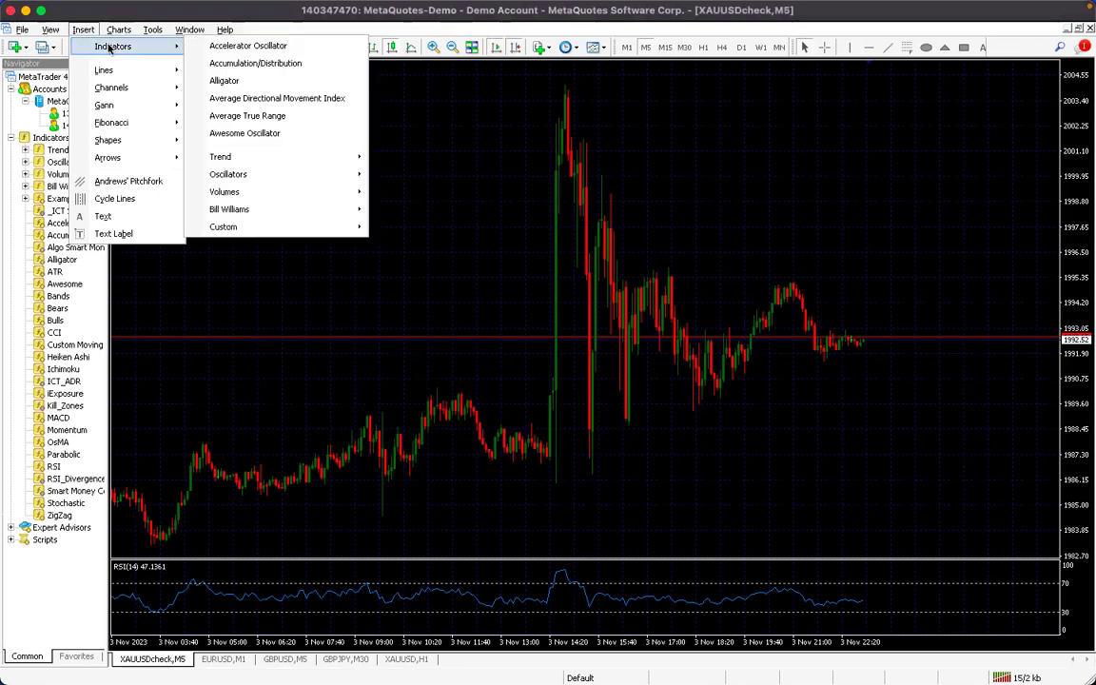
mouse_move(261, 226)
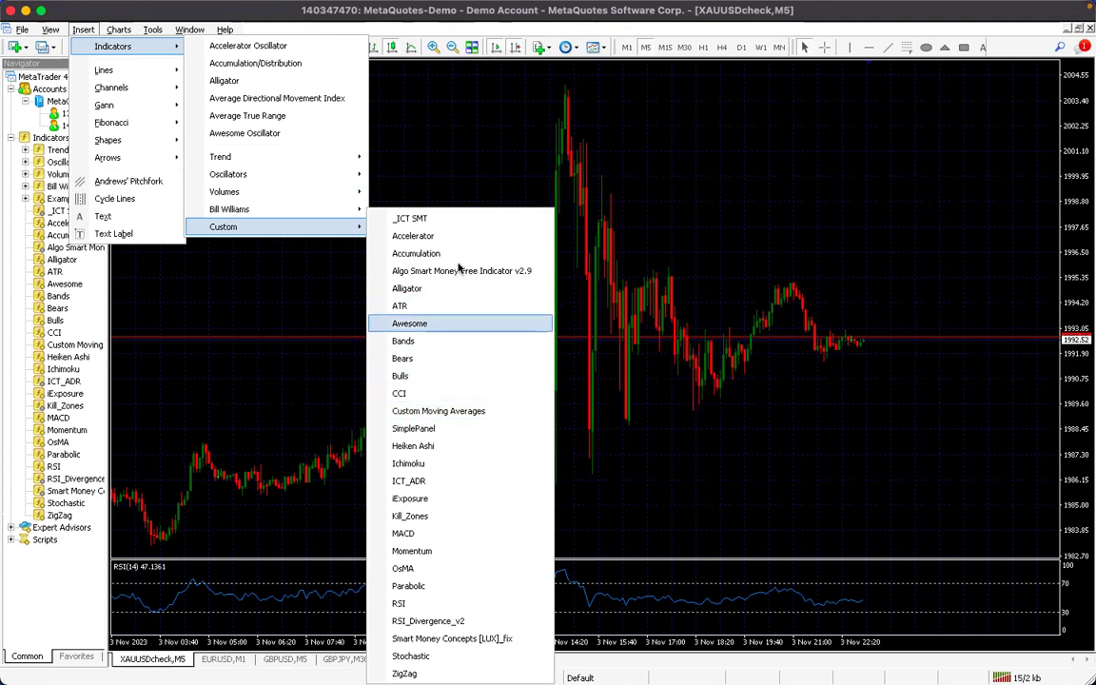
click(460, 639)
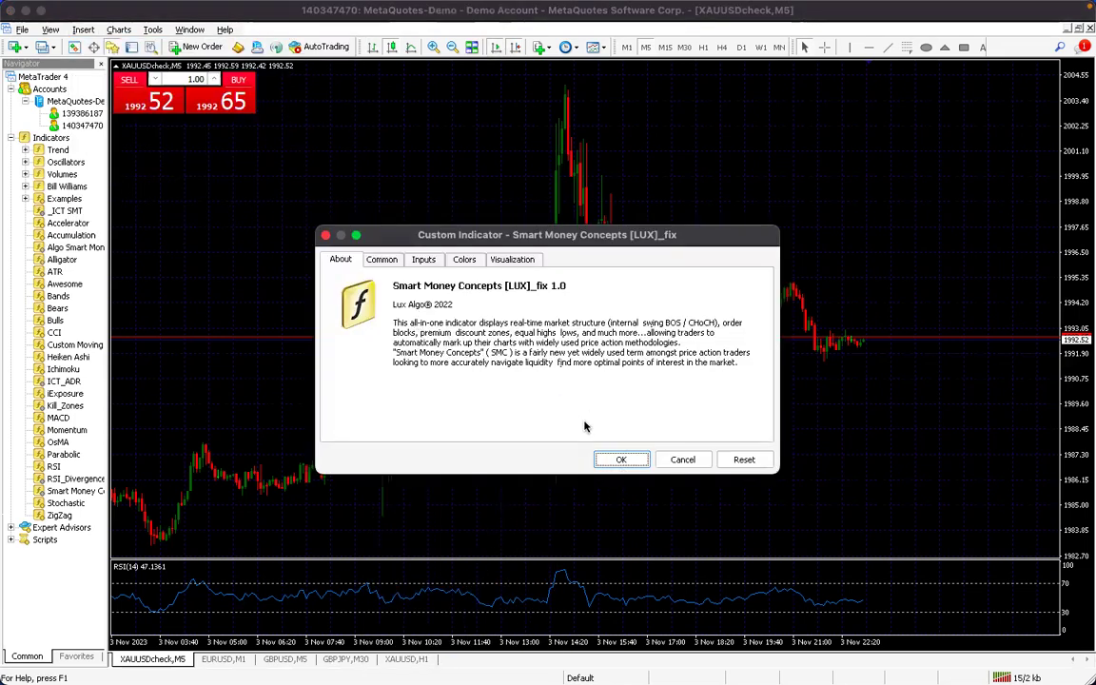
click(618, 460)
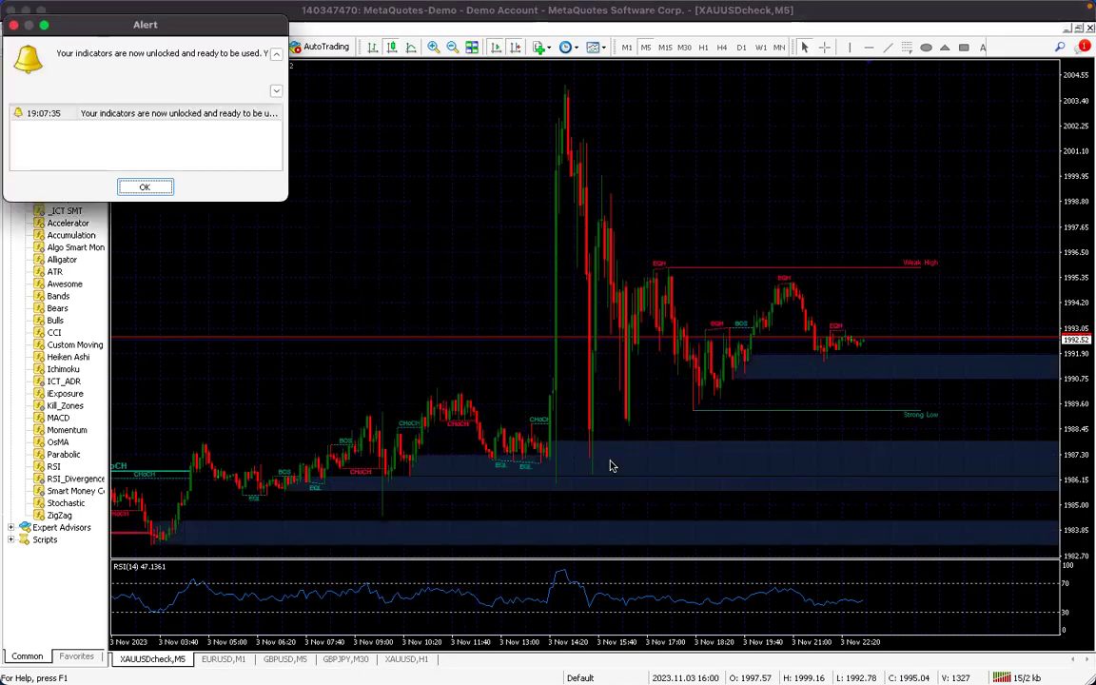
click(135, 186)
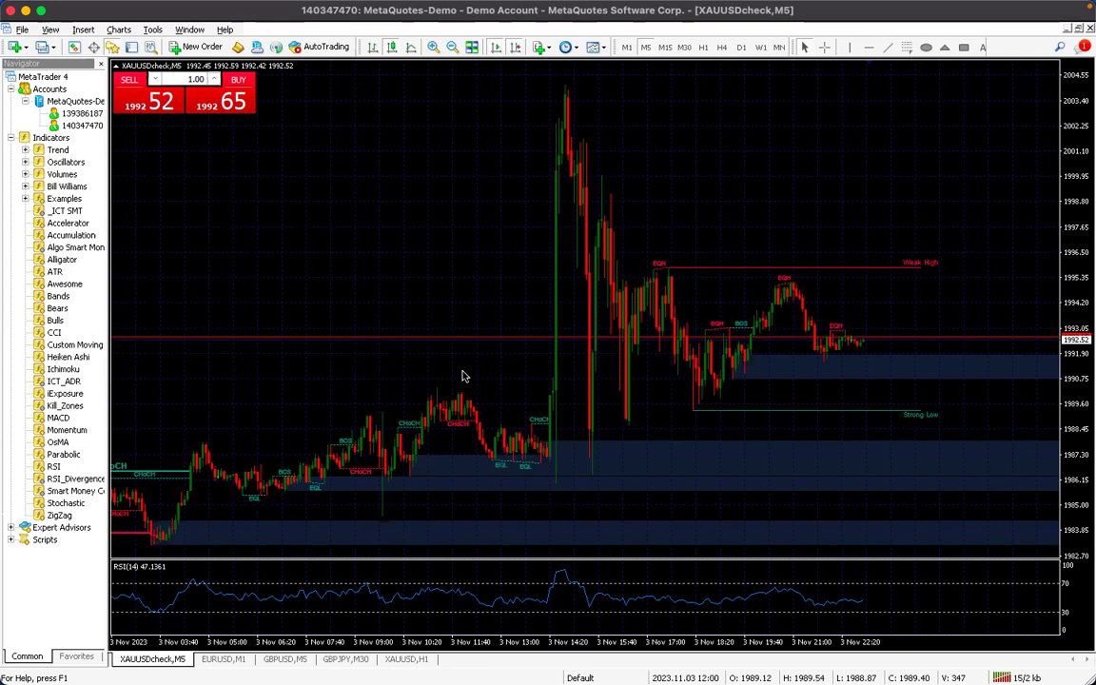
- Examine the indicator's structure labels and order blocks on the XAUUSDcheck M5 chart and the price history on the GBPUSD M5 chart
drag(459, 235, 700, 245)
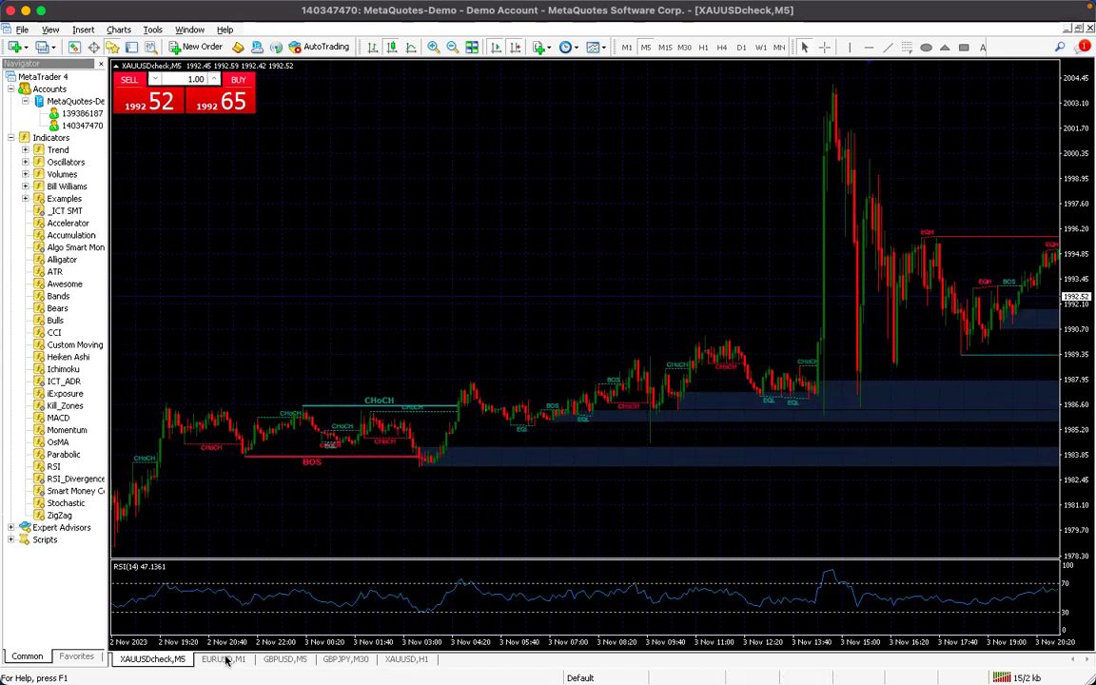
click(286, 658)
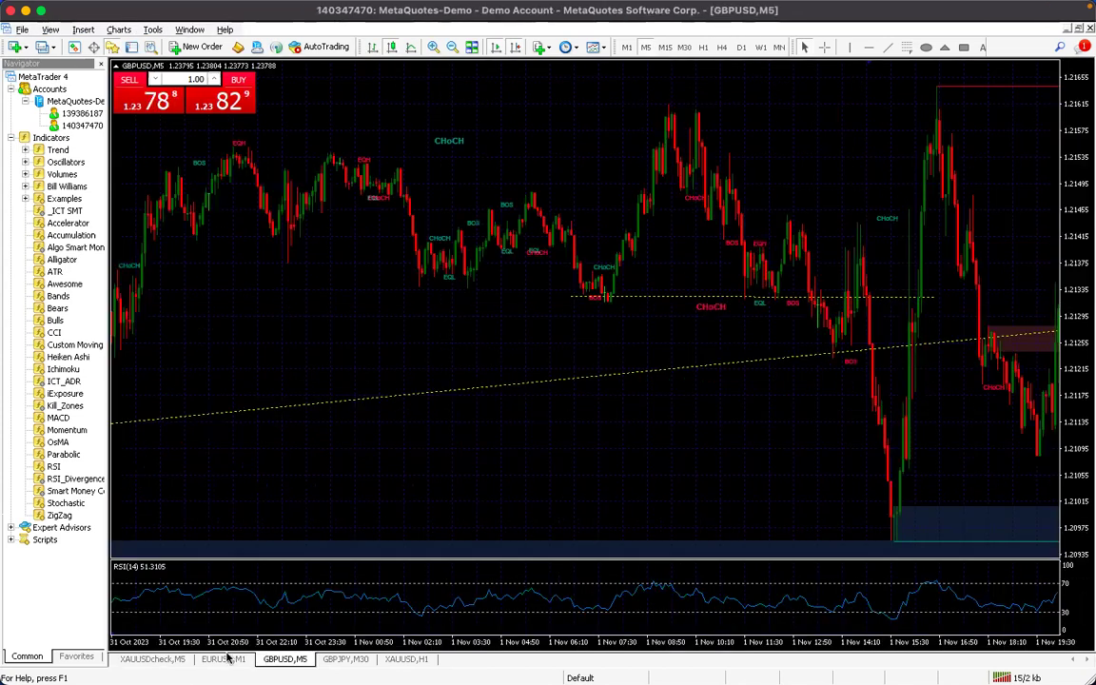
drag(623, 404, 154, 411)
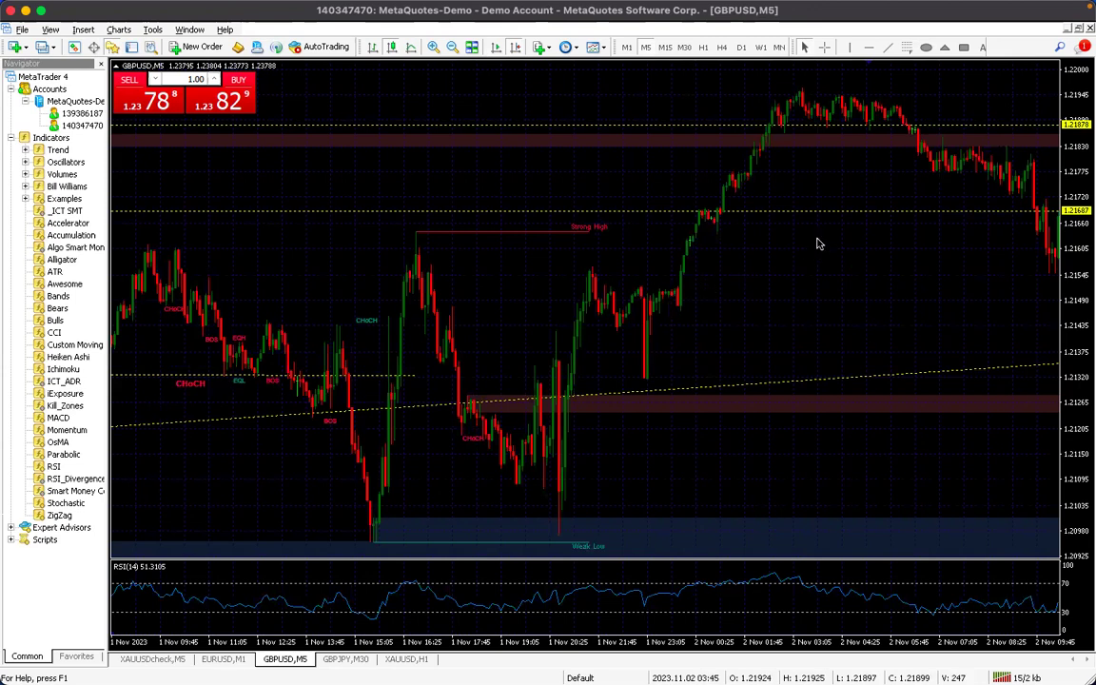
scroll(835, 409, down, 6)
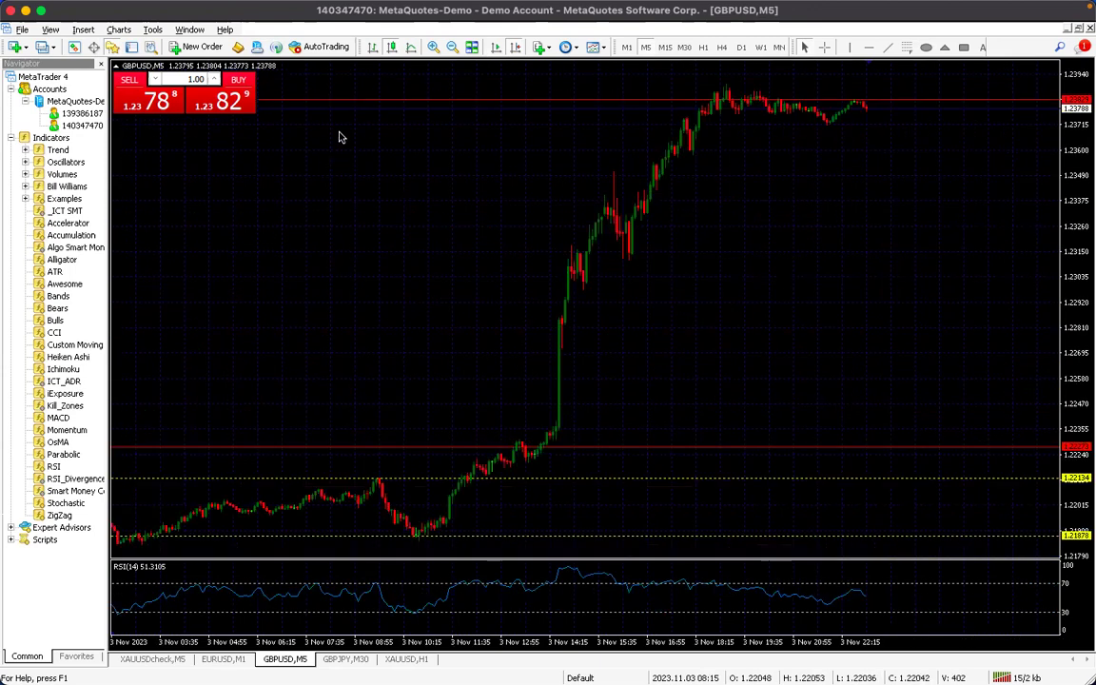
click(452, 48)
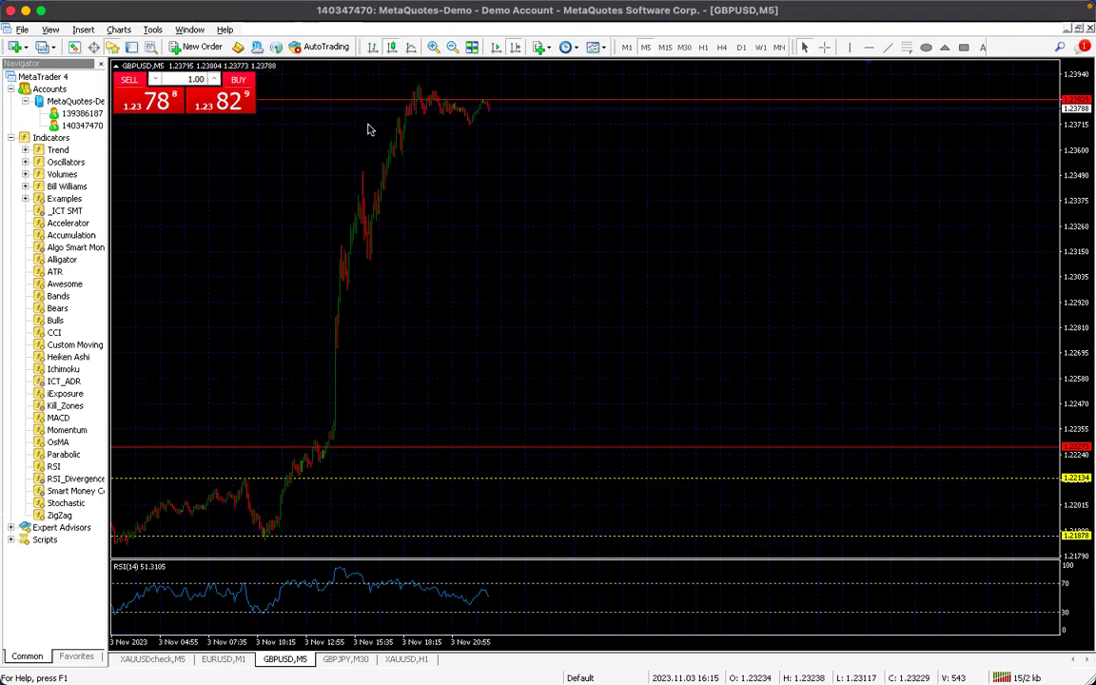
click(433, 46)
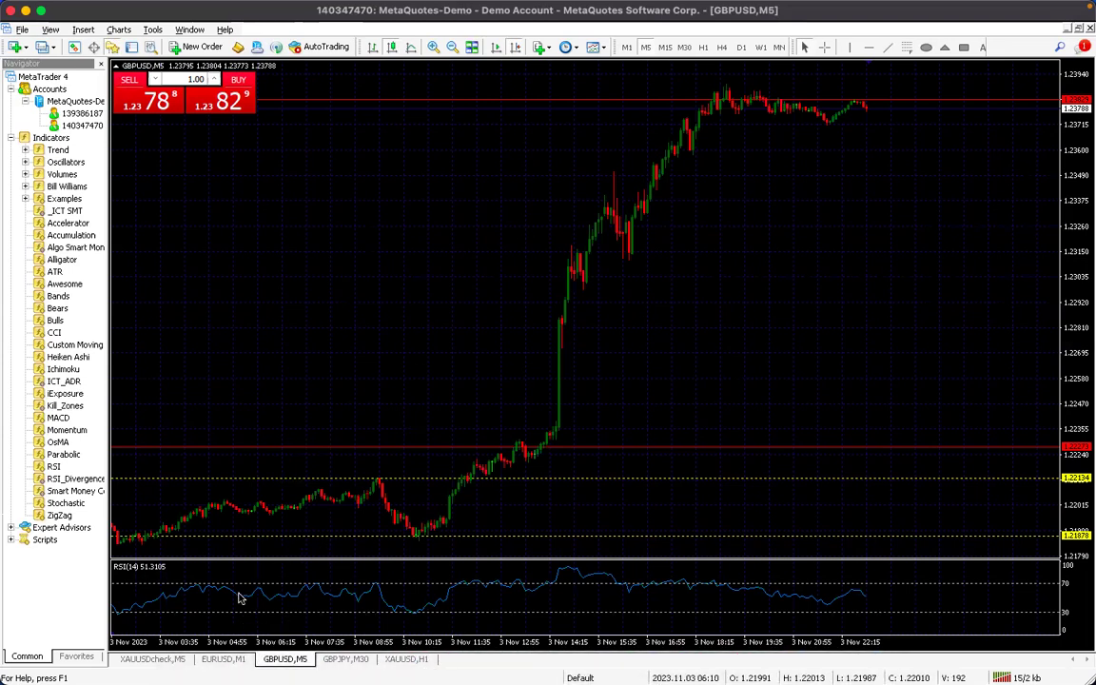
- Turn off the chart shift on the EURUSD chart and set its timeframe to M5
click(223, 659)
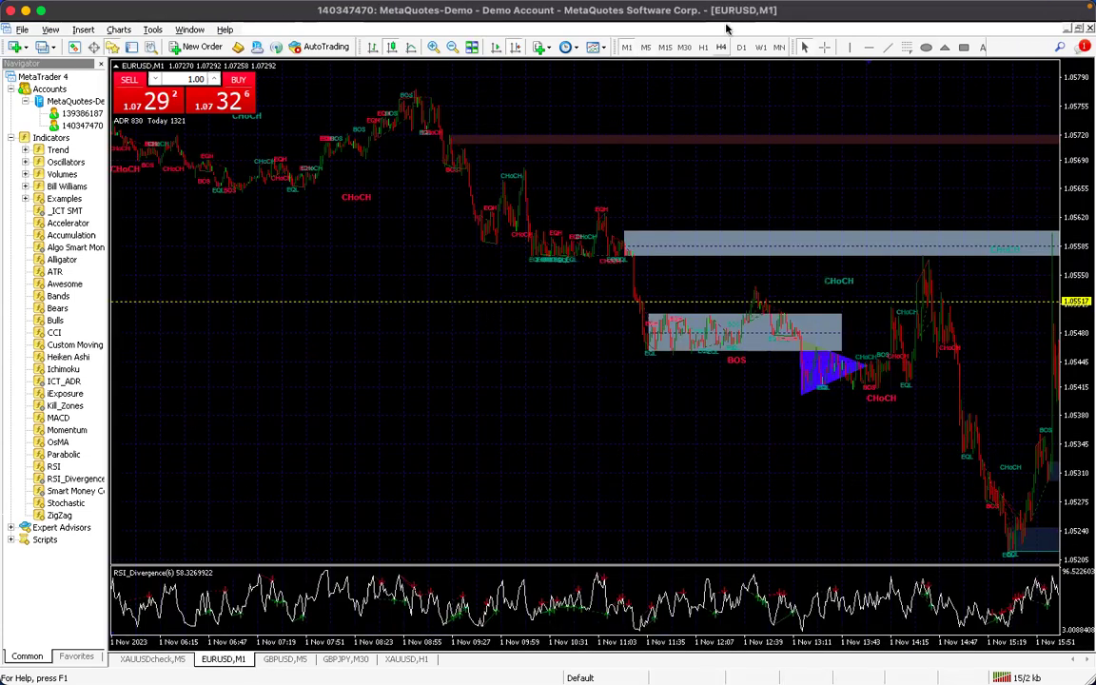
click(517, 47)
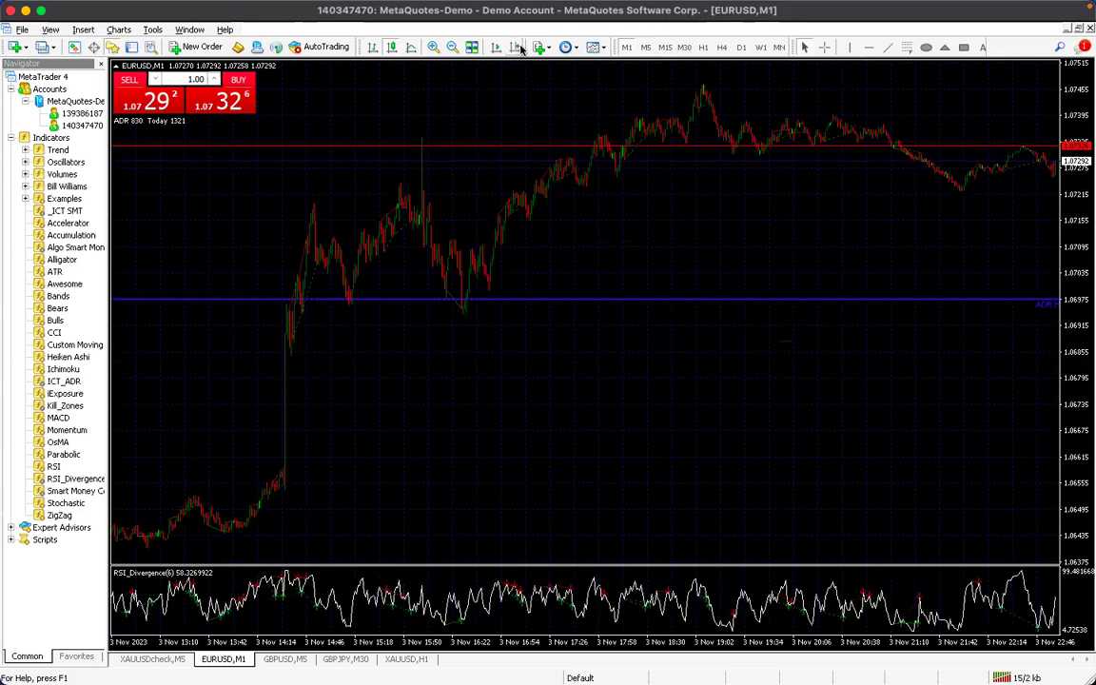
click(646, 46)
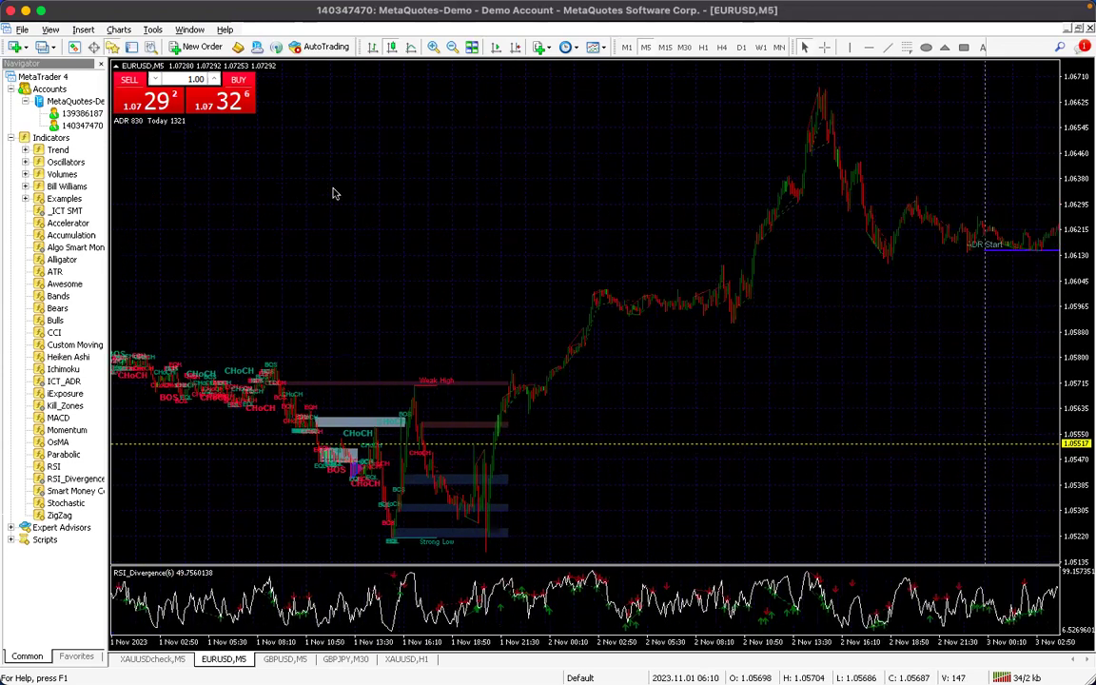
drag(336, 196, 204, 246)
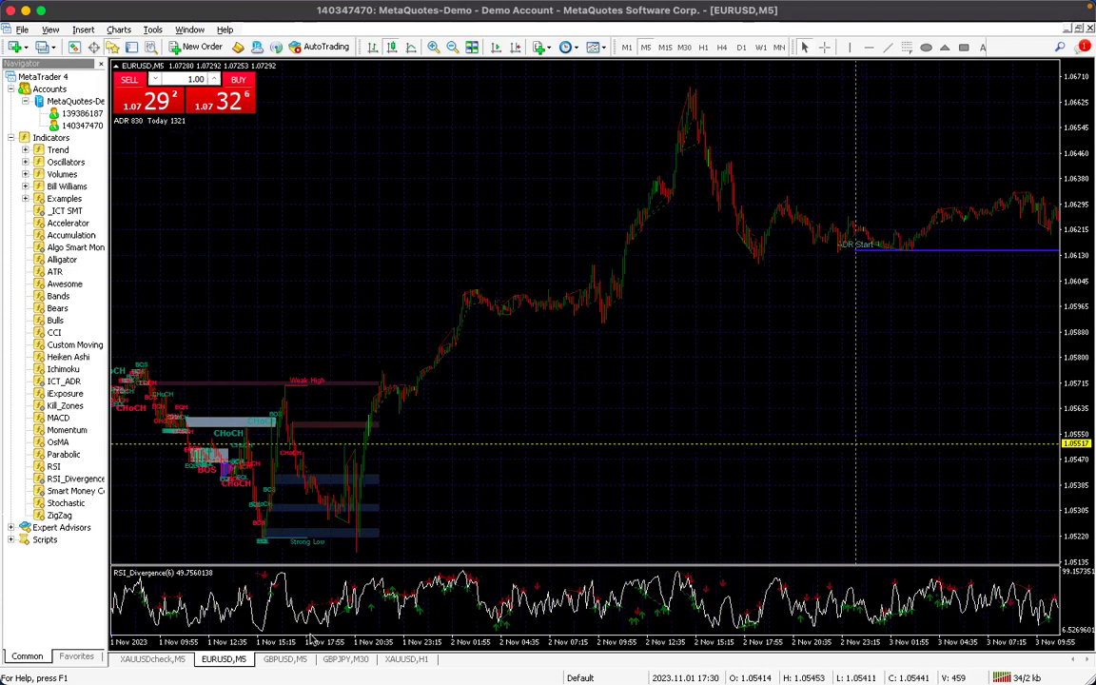
- Look through the GBPUSD M5, GBPJPY M30 and XAUUSD H1 charts
click(283, 658)
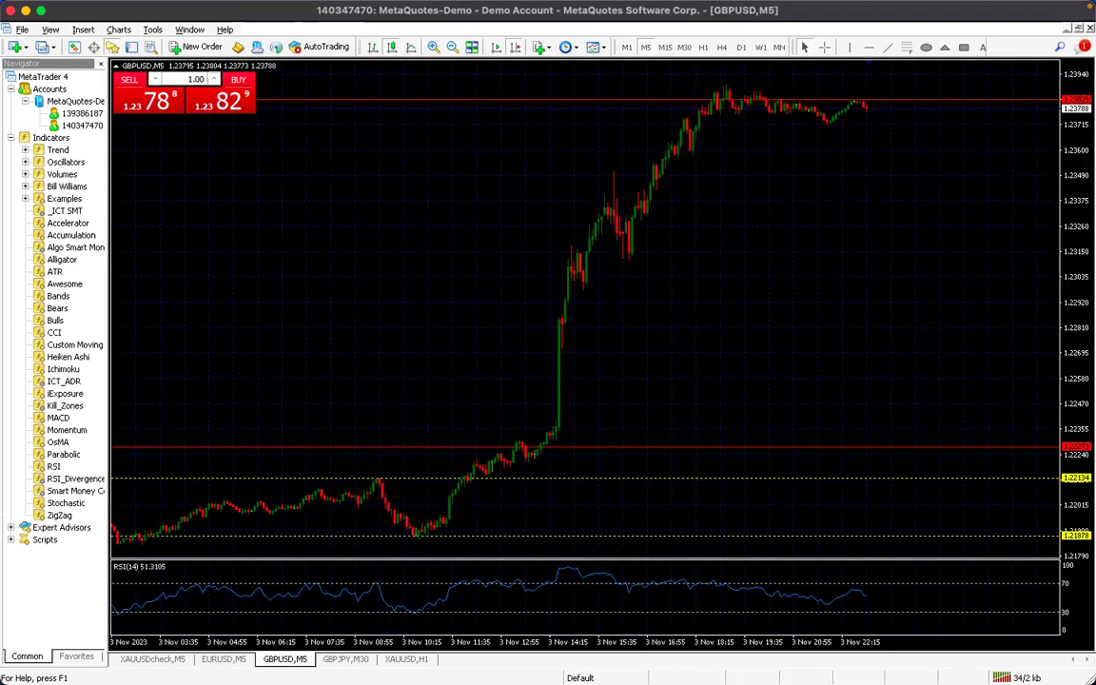
click(344, 659)
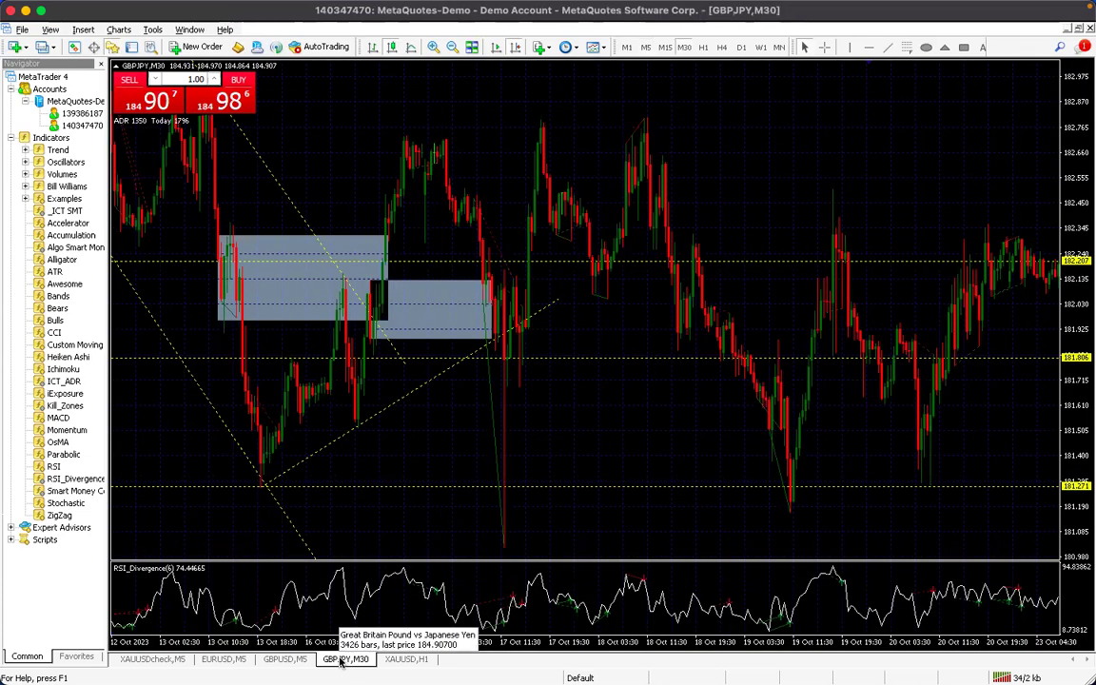
click(422, 660)
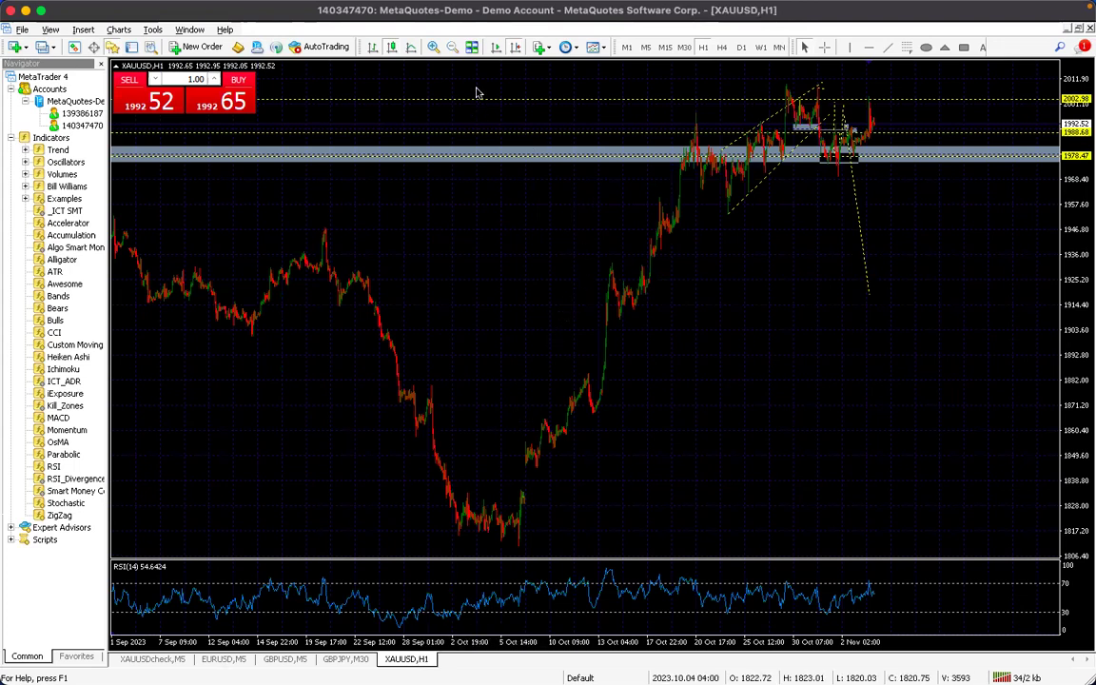
- Set the XAUUSD chart's timeframe to M30 and turn off its chart shift, with the candles enlarged
click(433, 47)
click(434, 47)
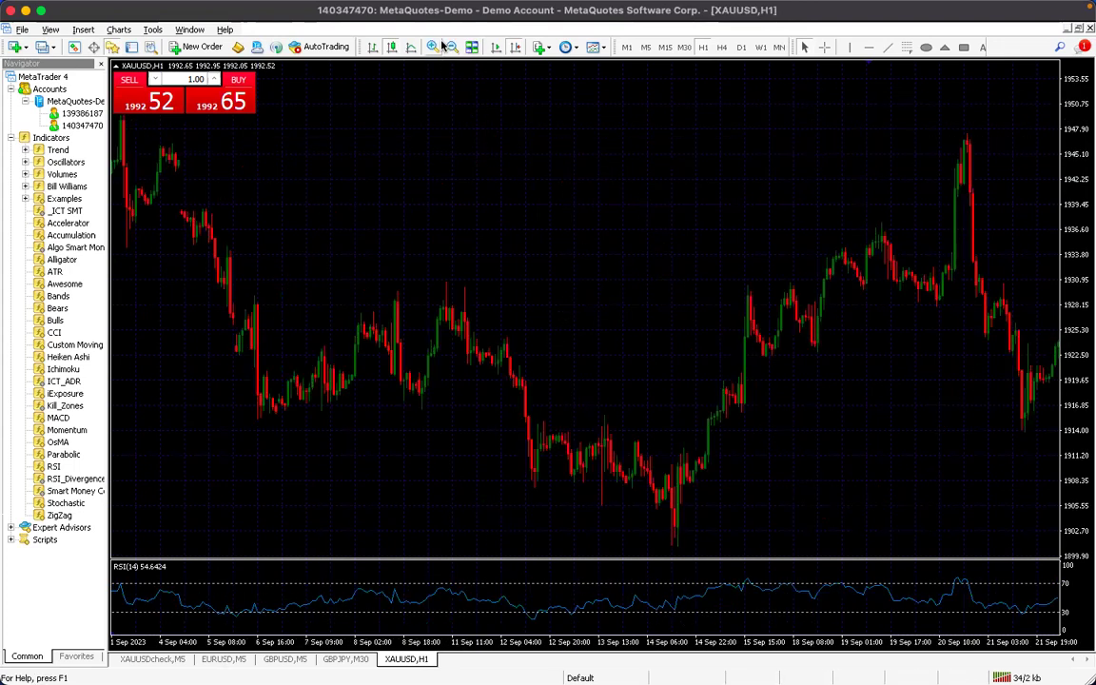
click(513, 47)
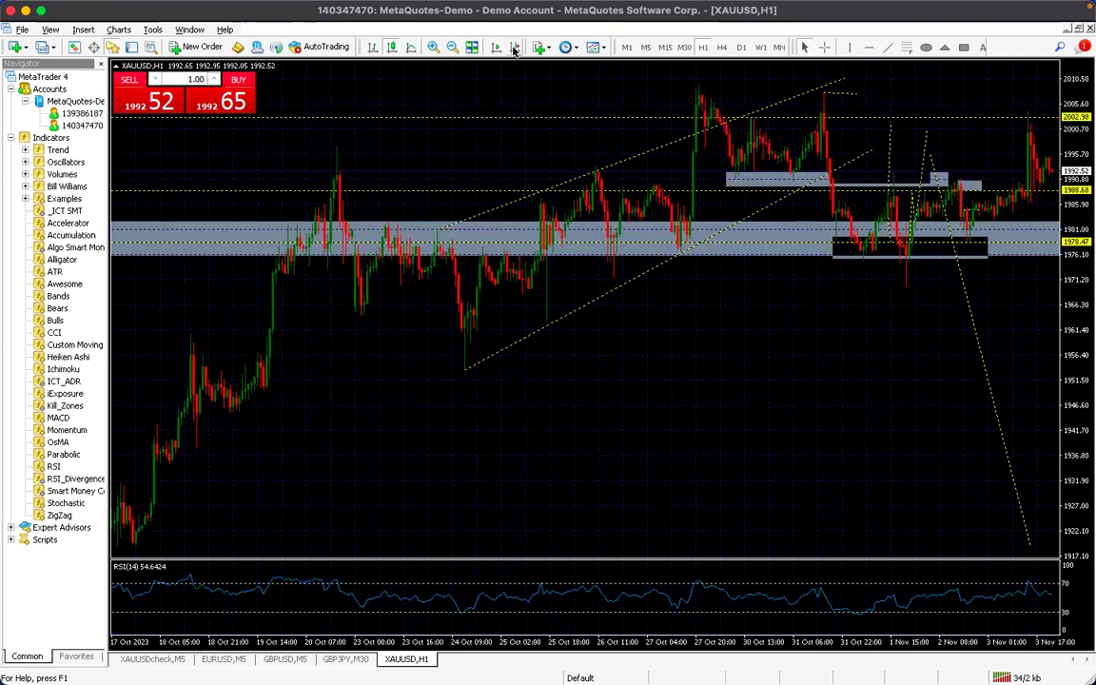
click(513, 48)
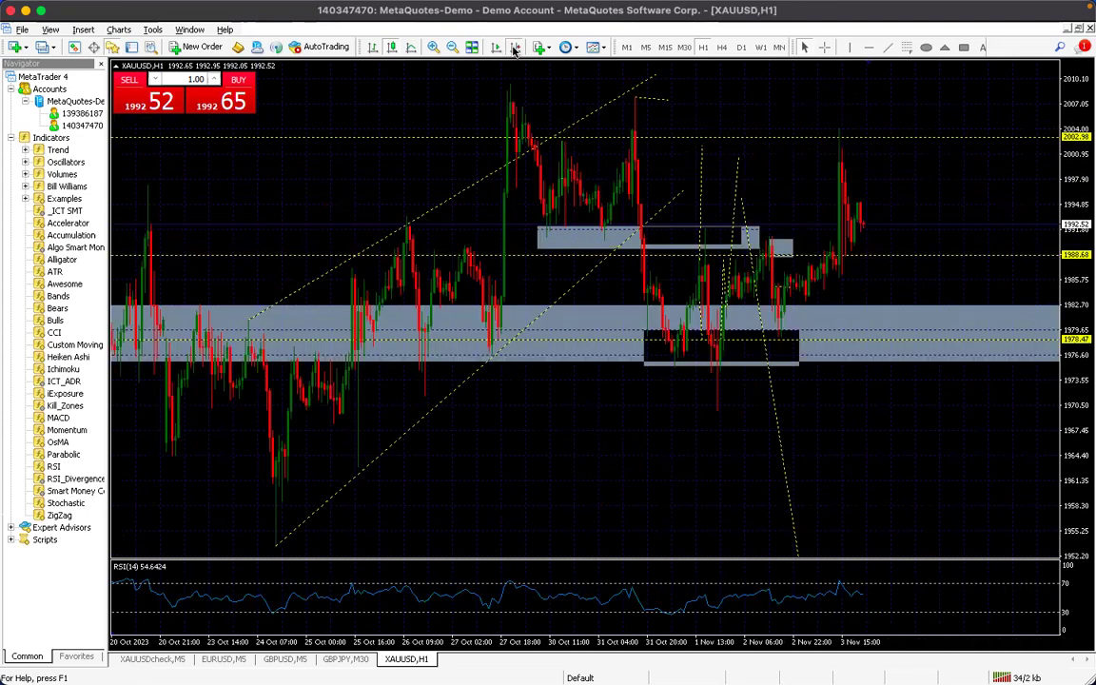
click(683, 47)
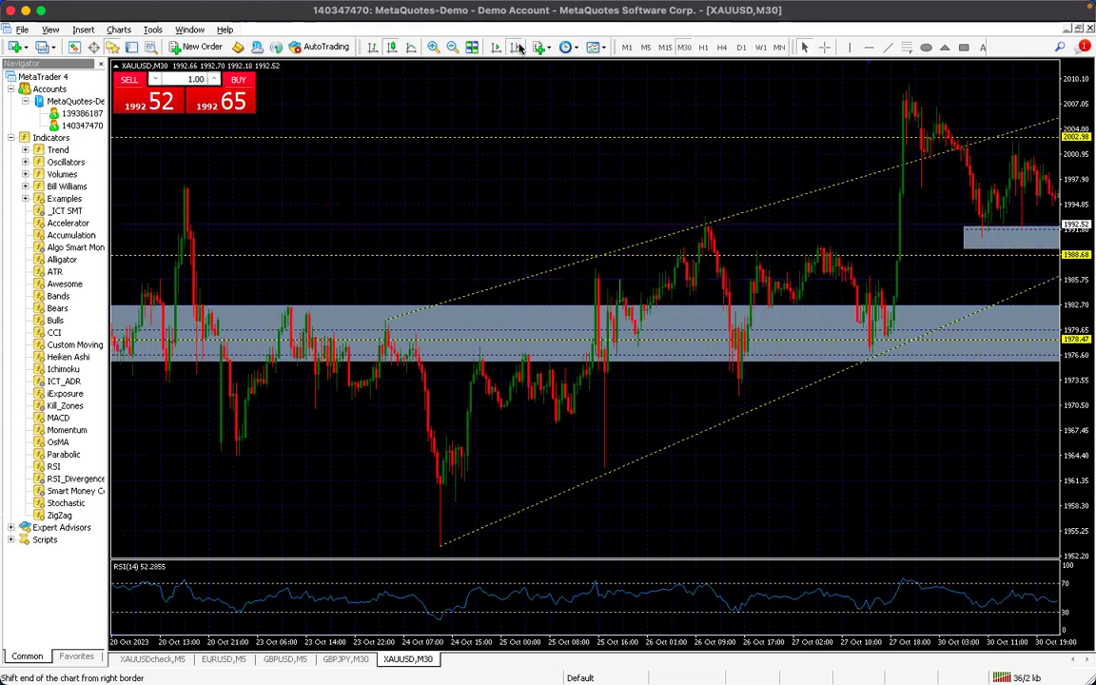
click(517, 48)
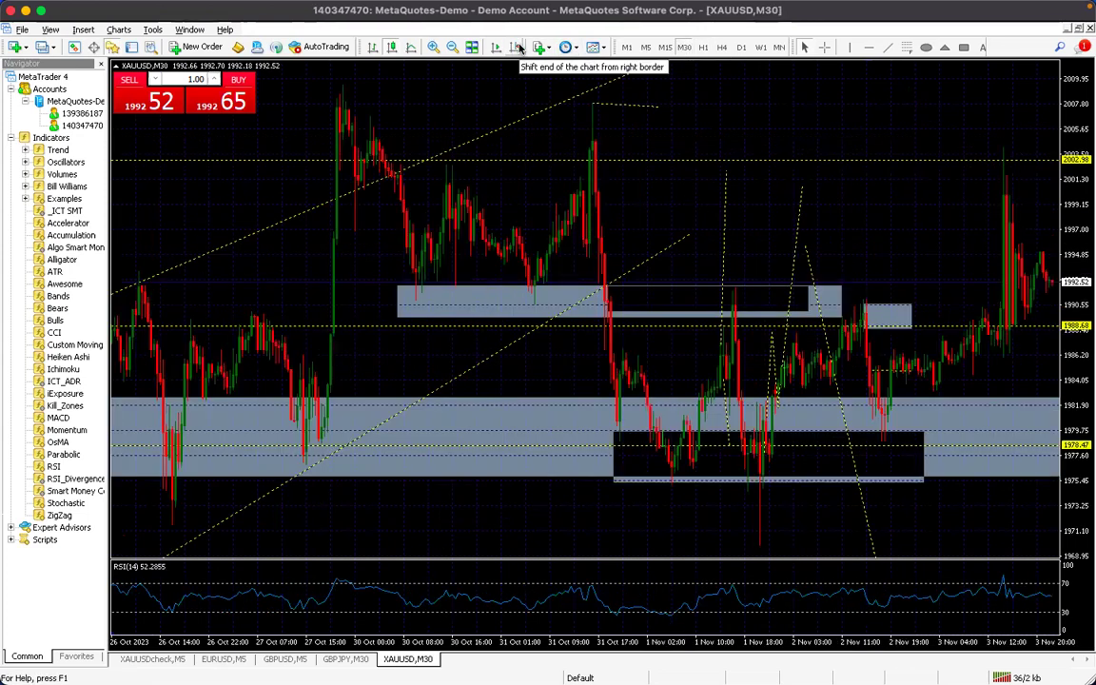
- Set the XAUUSD chart's timeframe to M15, turn on its chart shift and bring the 31 October high into view
click(665, 48)
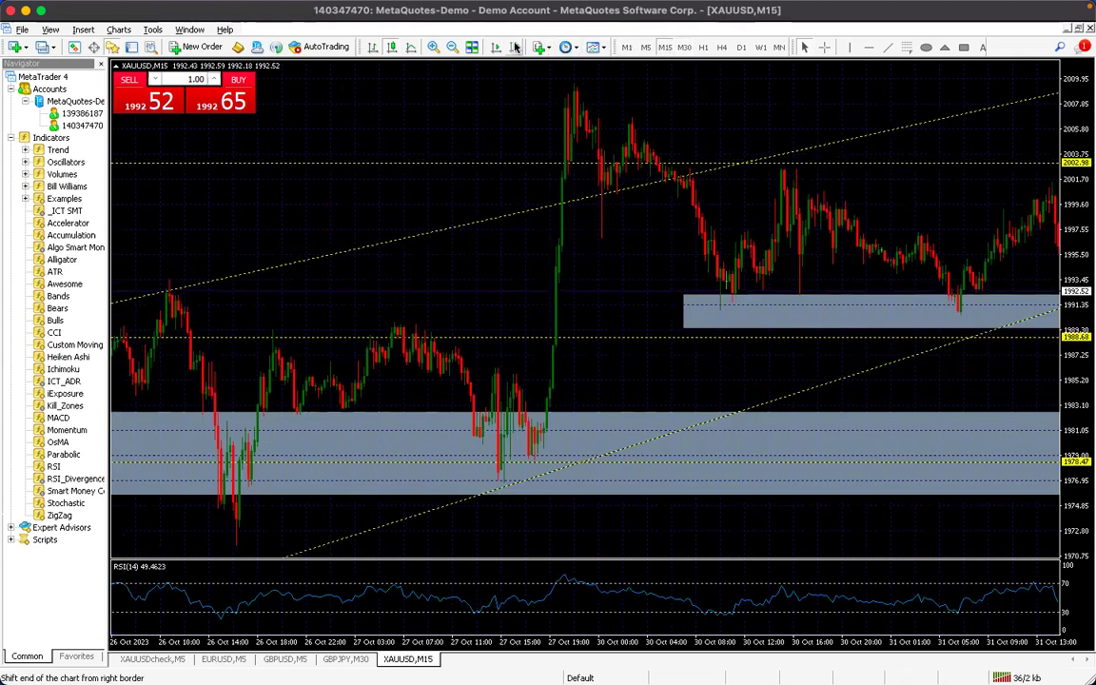
click(516, 47)
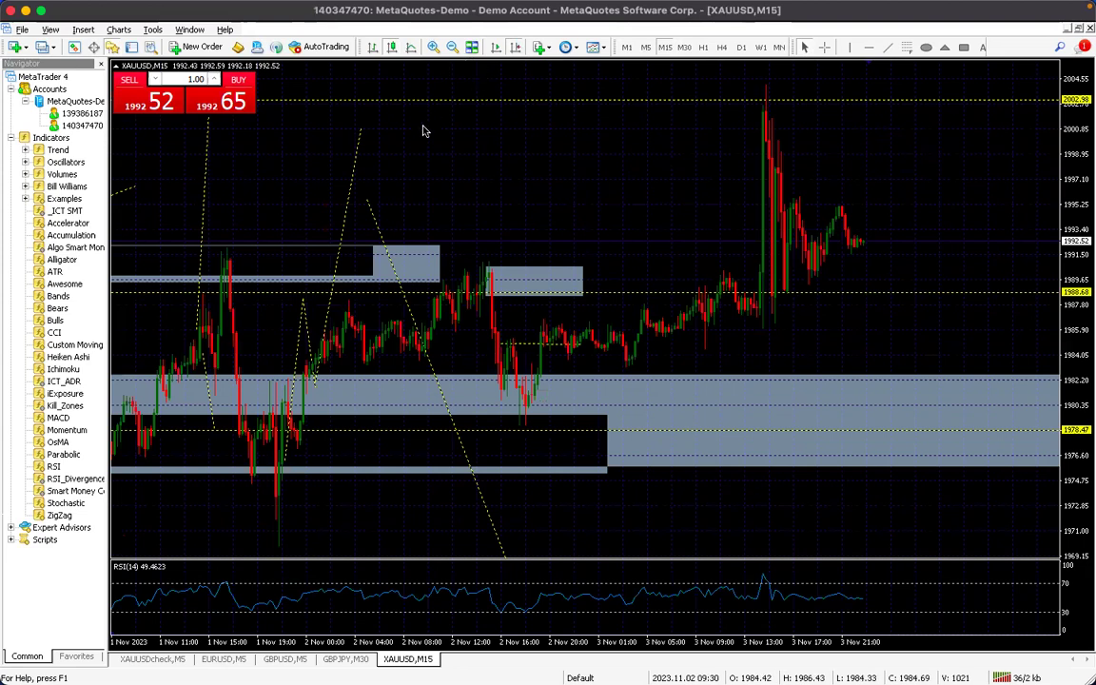
scroll(521, 146, up, 7)
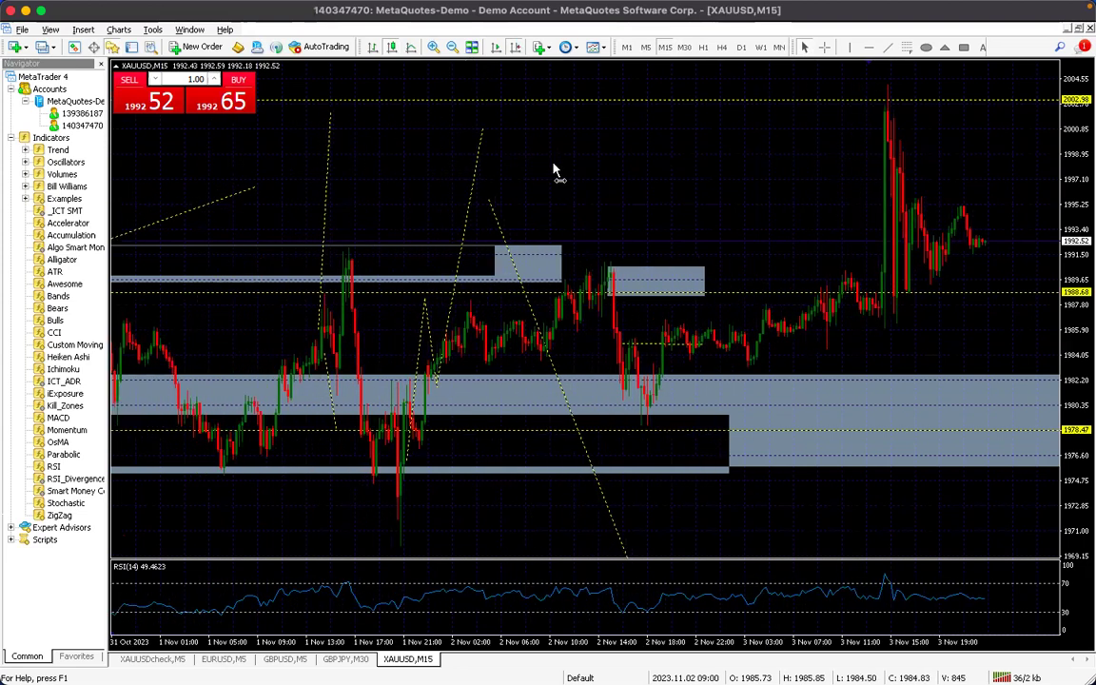
click(452, 46)
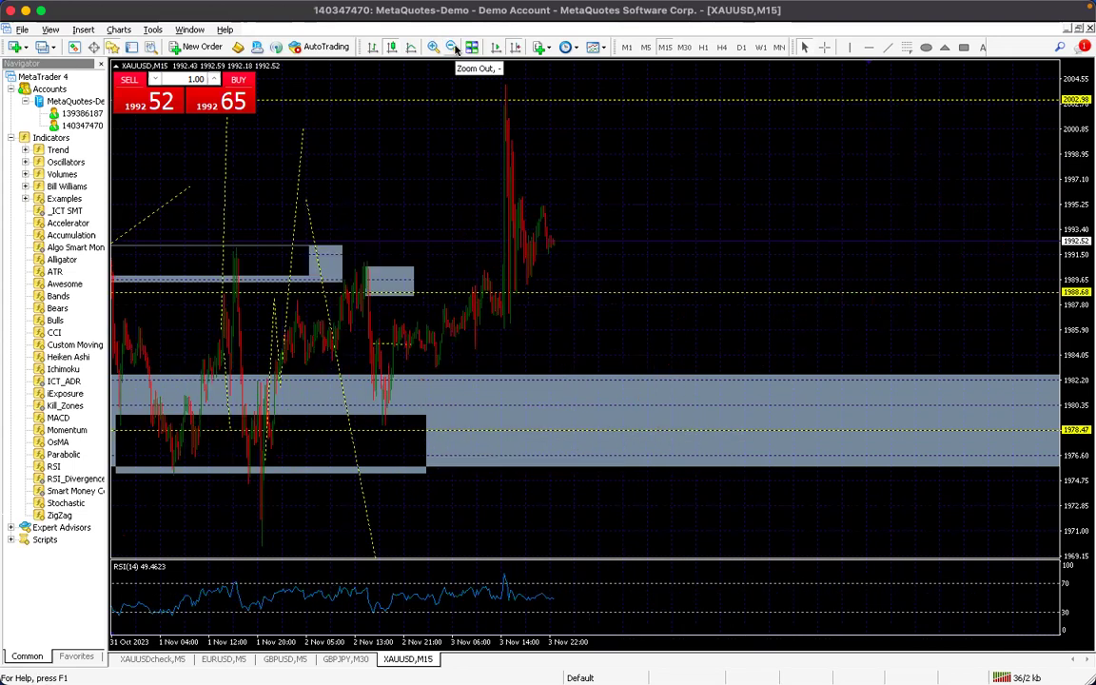
scroll(475, 142, up, 10)
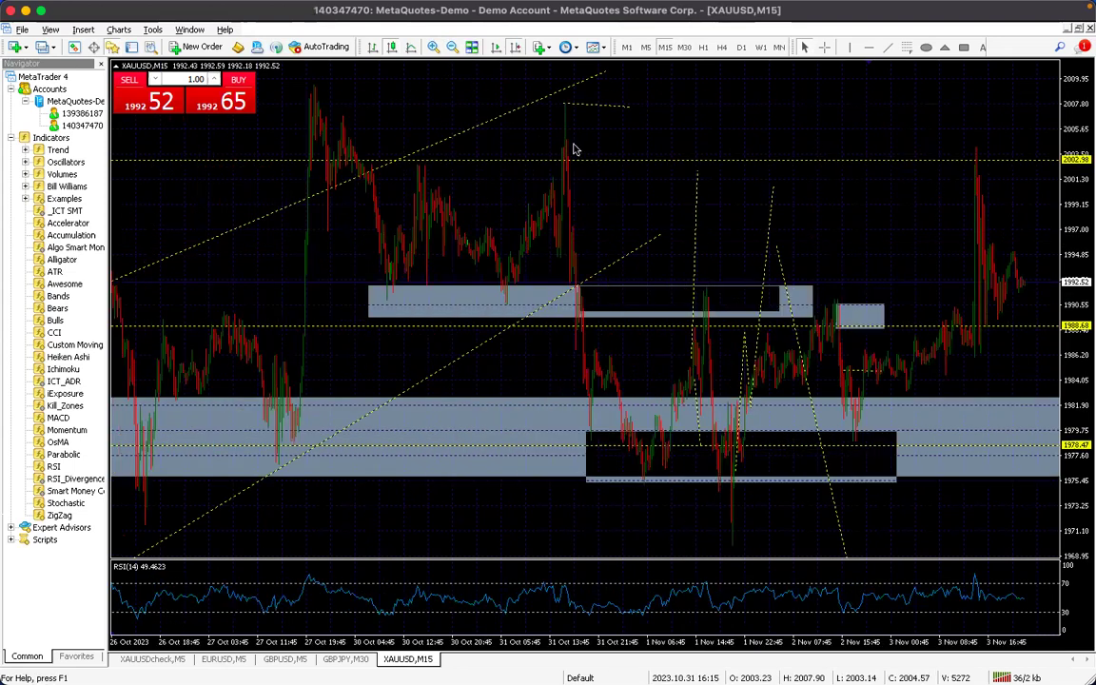
scroll(574, 149, up, 1)
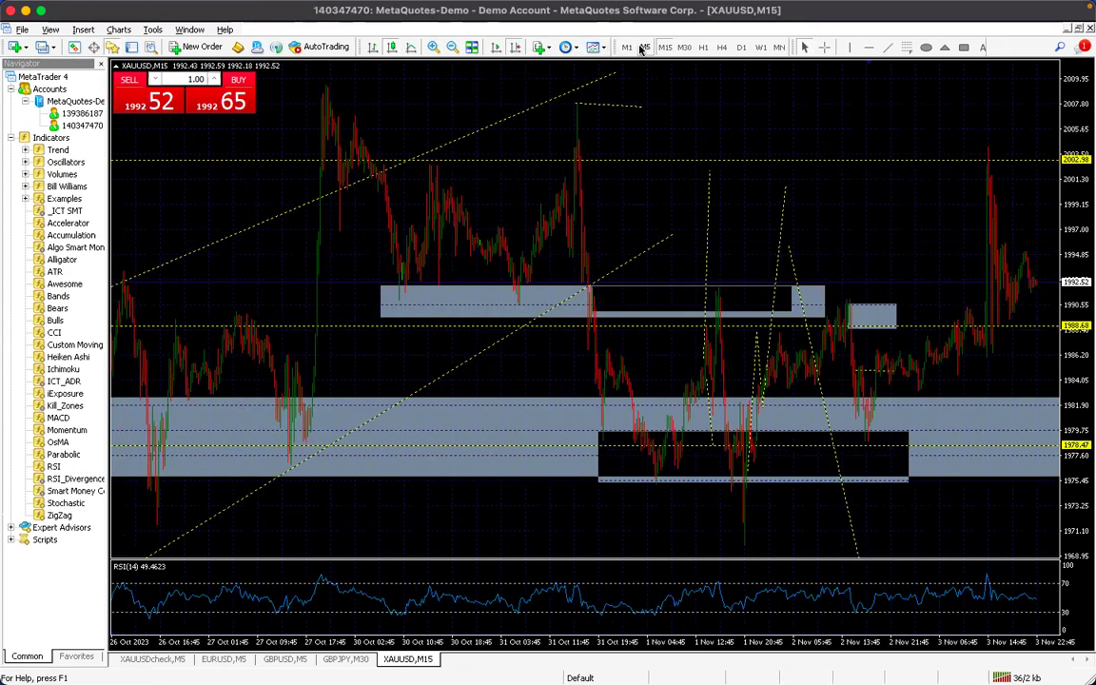
- Draw a rectangle from the 31 October high near 2007.80 down to the 2002.98 line, ending around 2 November 01:00
click(432, 47)
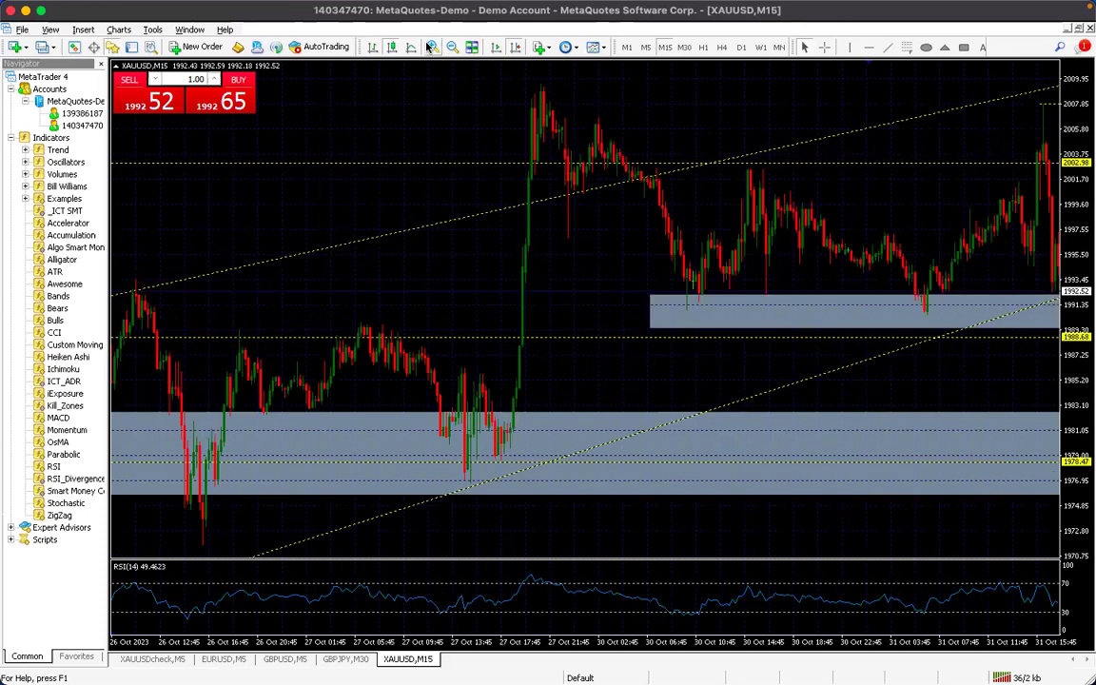
drag(663, 80, 367, 154)
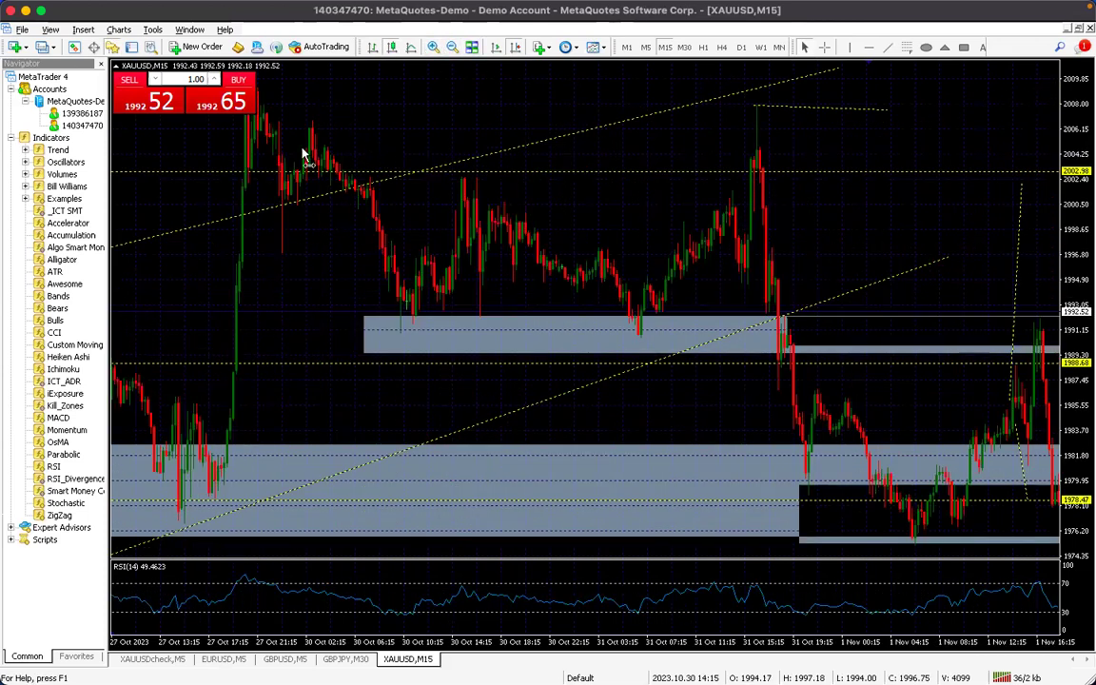
scroll(302, 152, down, 3)
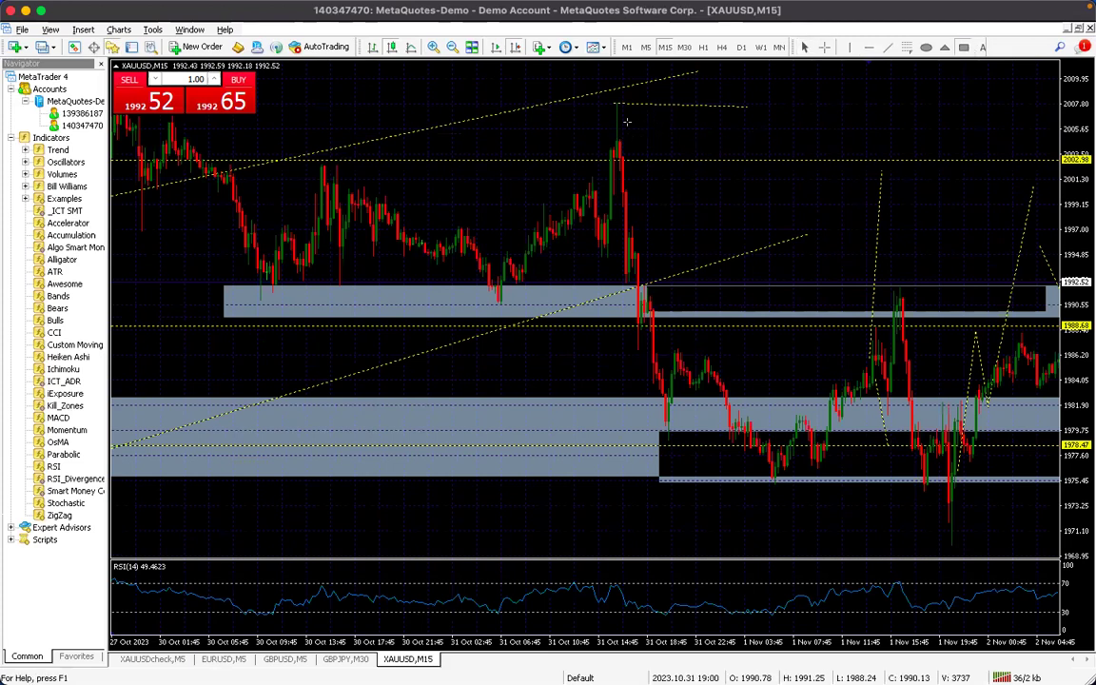
mouse_move(617, 102)
mouse_down()
mouse_move(702, 135)
mouse_move(990, 162)
mouse_up()
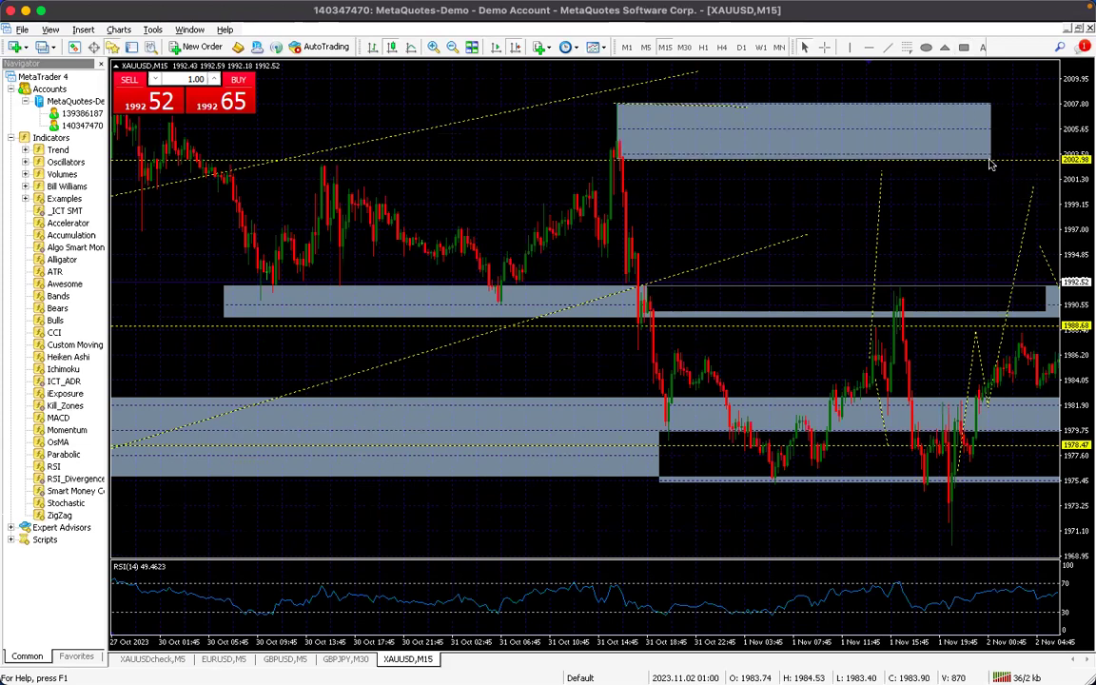
- Extend the end of the upper rectangle along the 2002.98 line to just past the 3 November price spike
drag(747, 231, 590, 142)
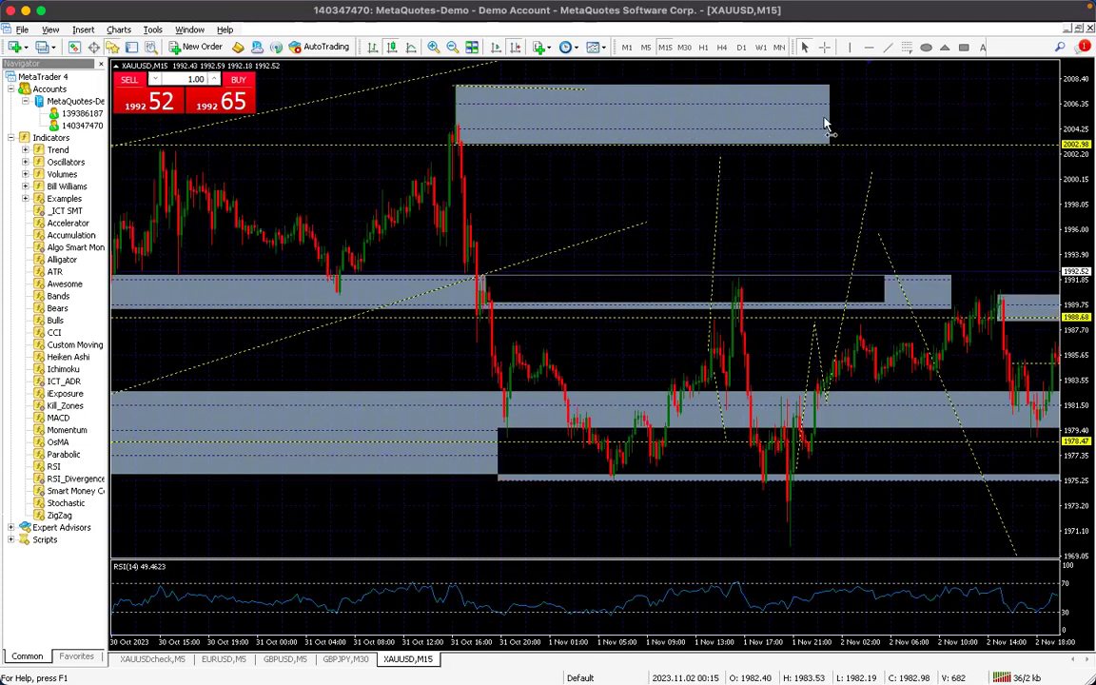
drag(826, 124, 833, 124)
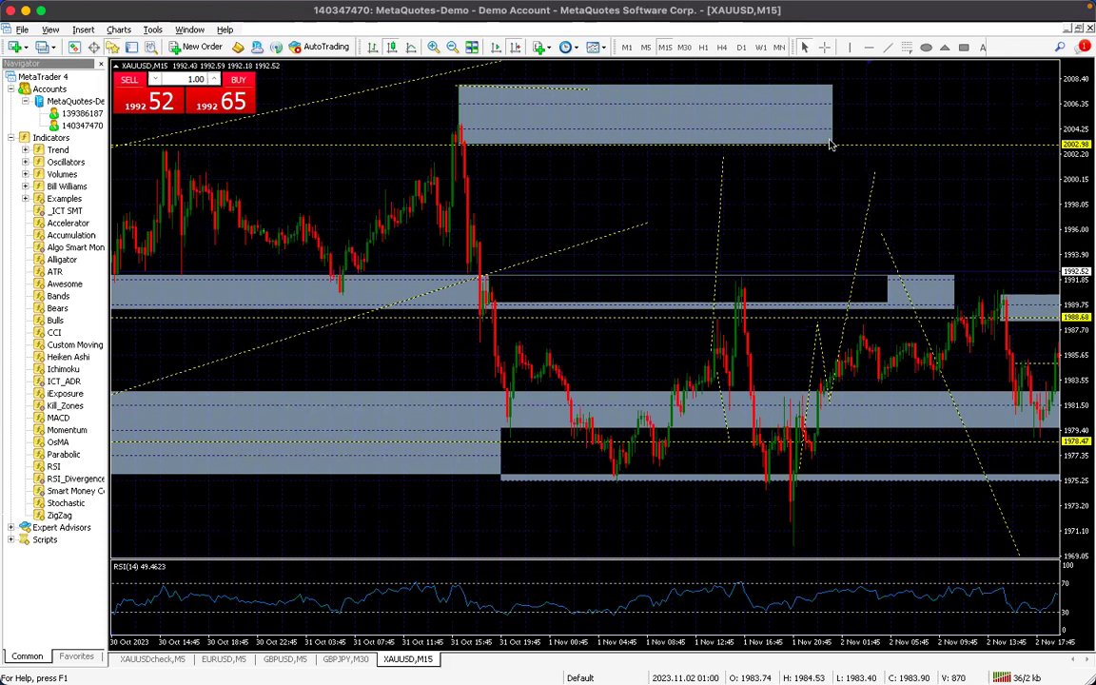
drag(795, 176, 621, 124)
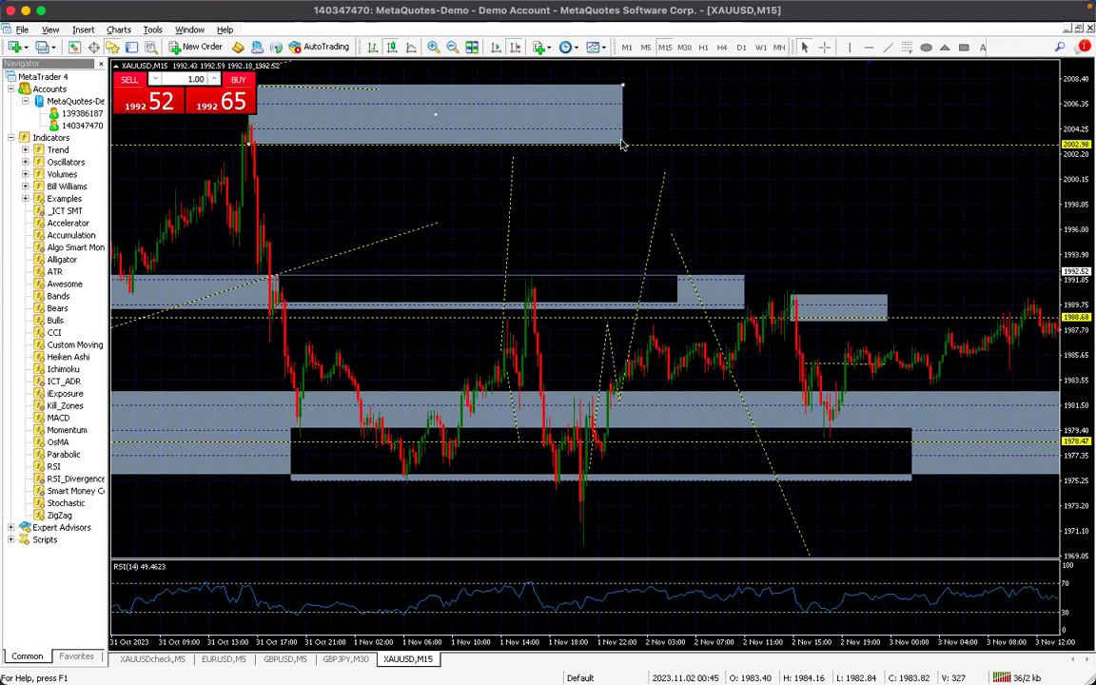
drag(623, 88, 1055, 89)
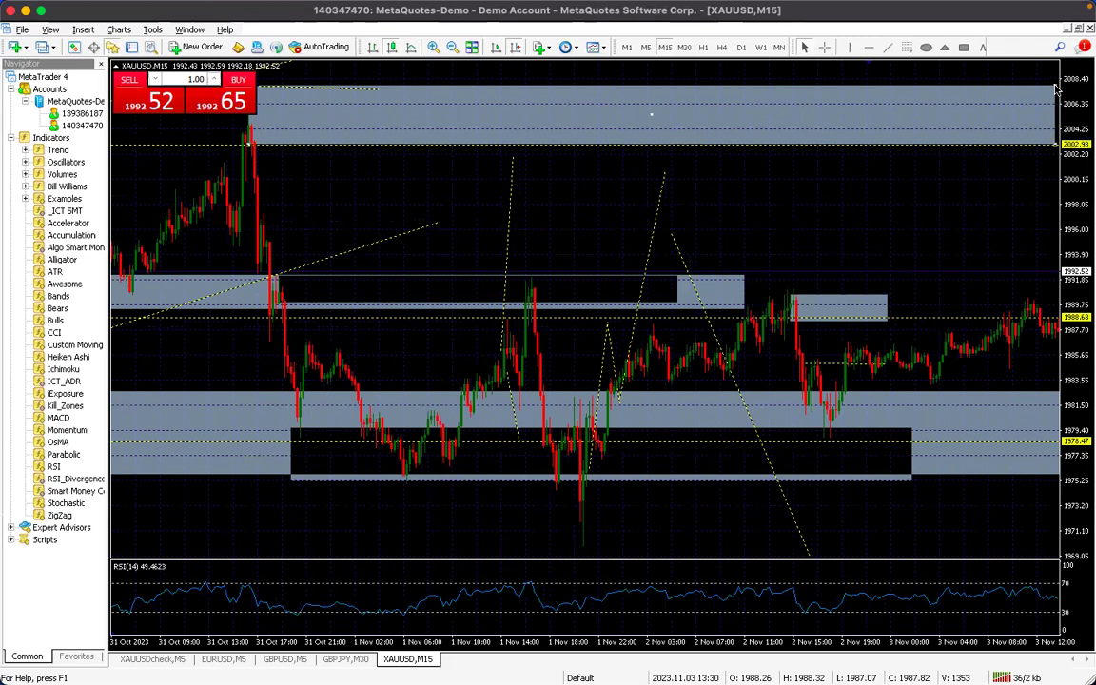
scroll(660, 282, down, 5)
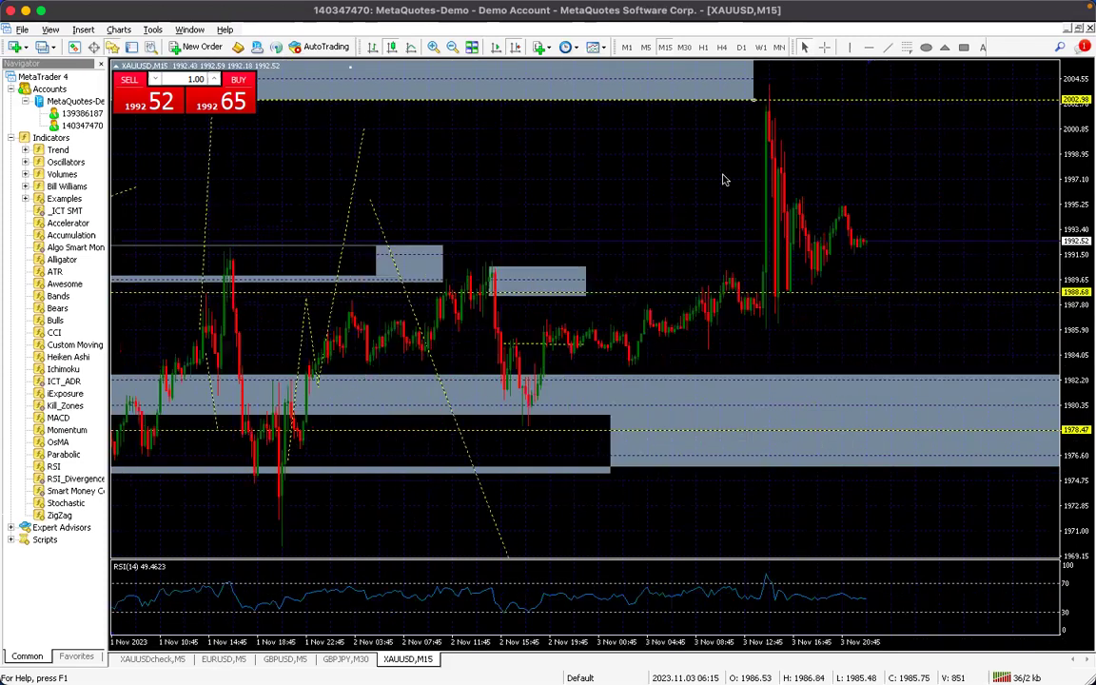
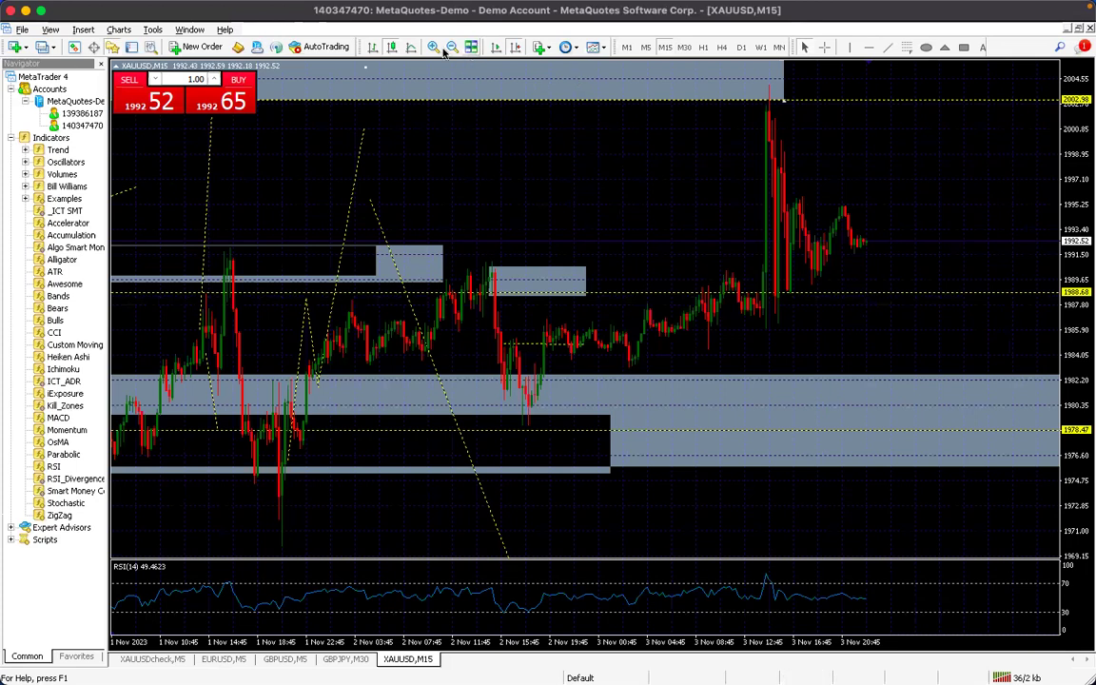
- Set the XAUUSD chart's timeframe to M5 with chart shift on and show the 3 November spike with enlarged candles
click(392, 46)
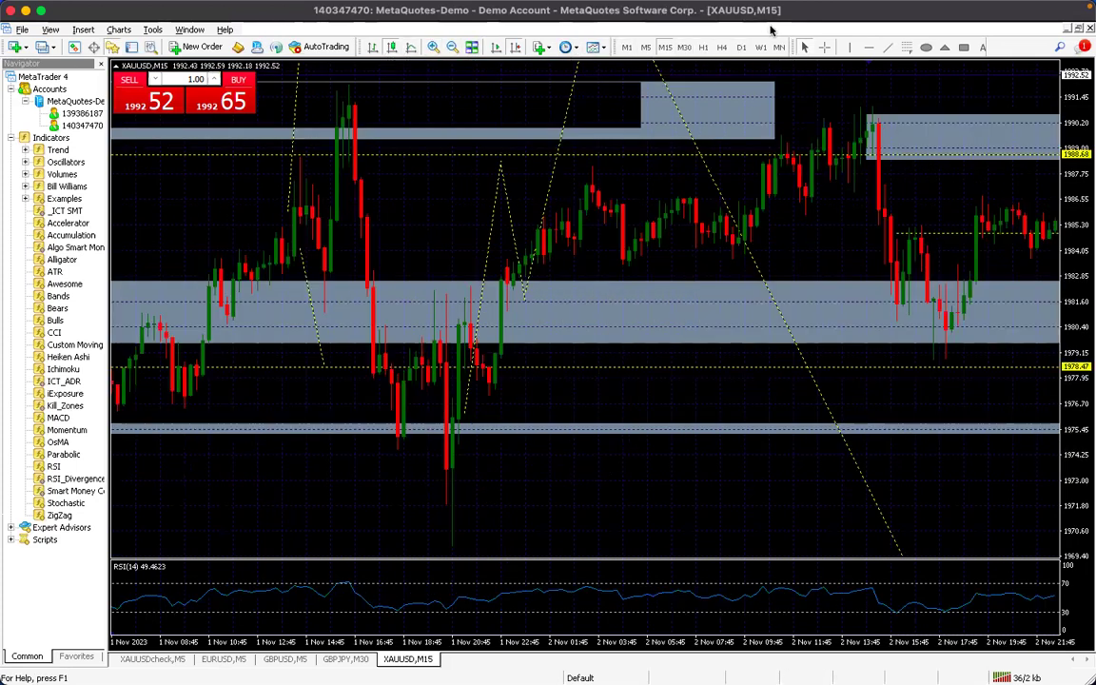
click(514, 47)
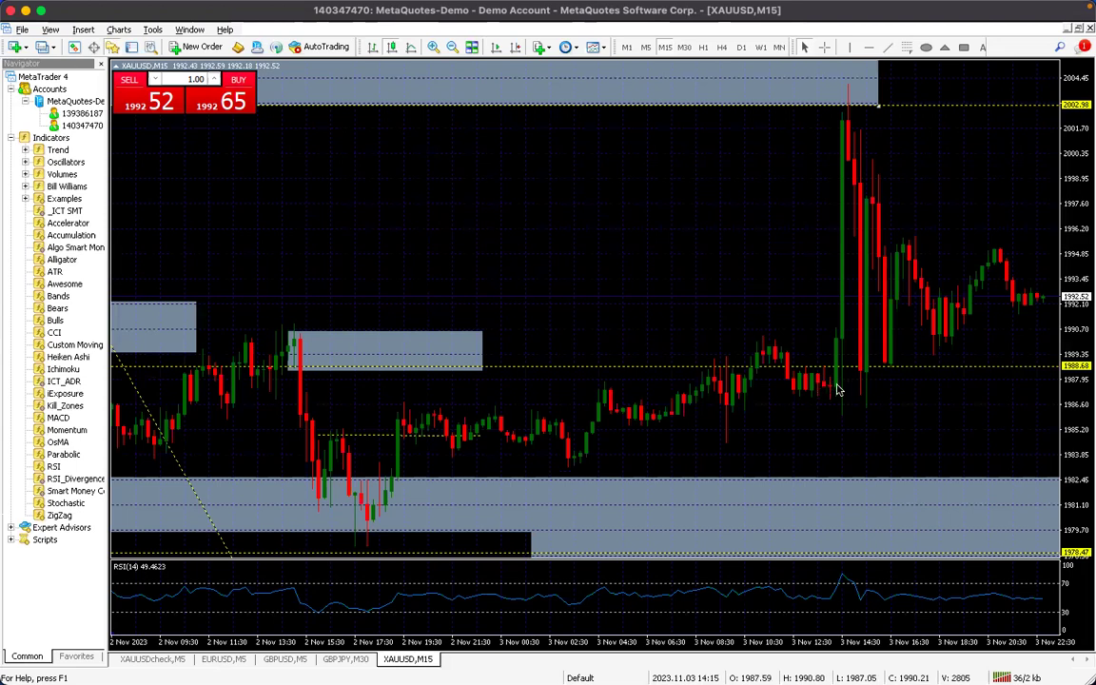
click(644, 48)
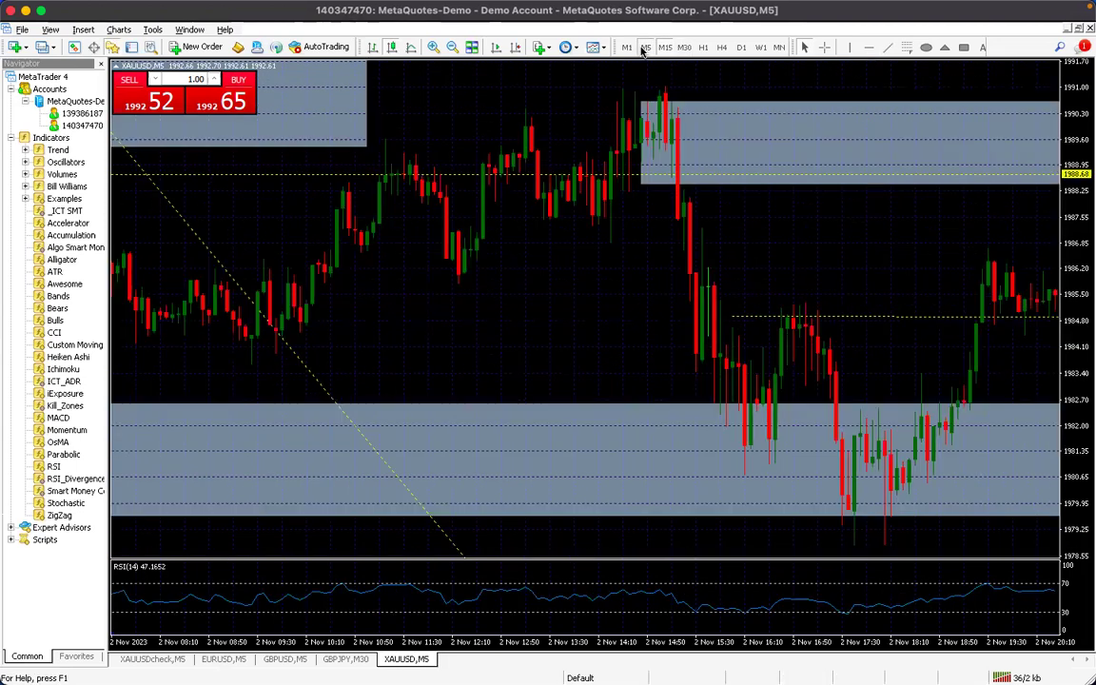
click(517, 49)
drag(530, 232, 766, 239)
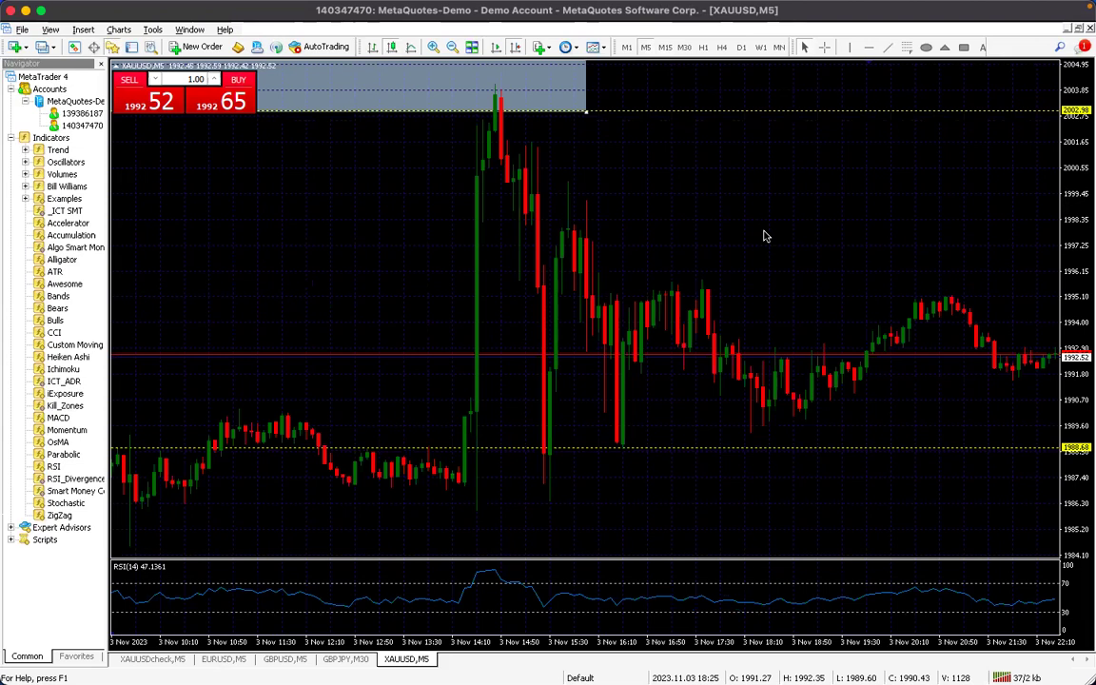
- Set the XAUUSD chart's timeframe to M1, turn off its chart shift and shrink the candles to show the 3 November spike
click(624, 47)
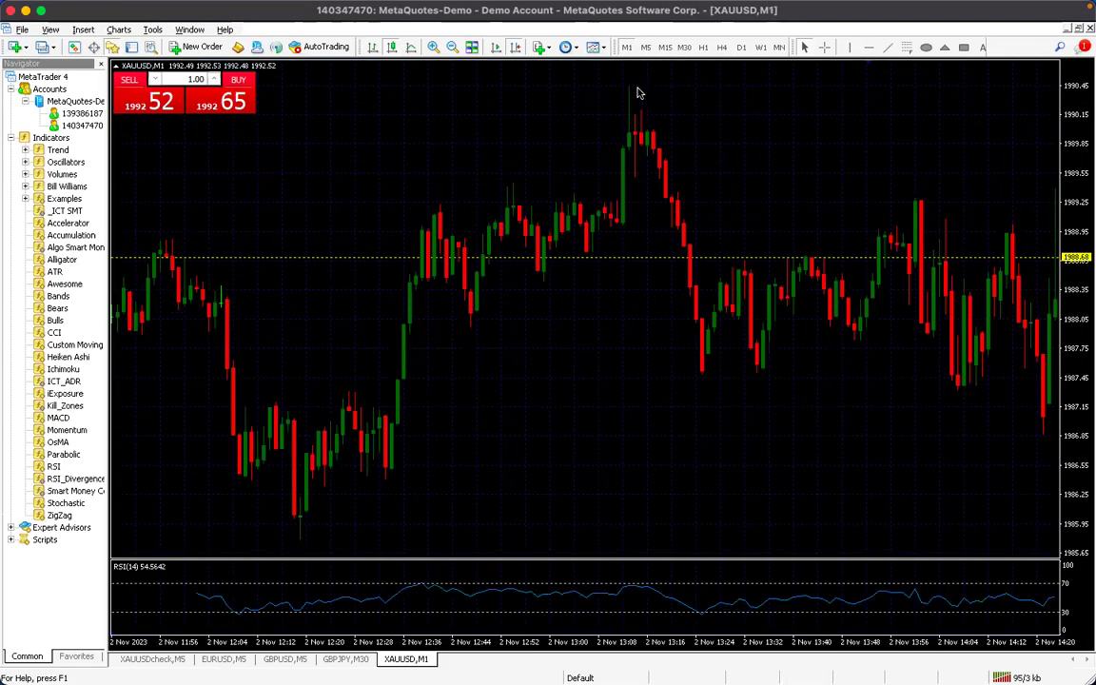
click(513, 50)
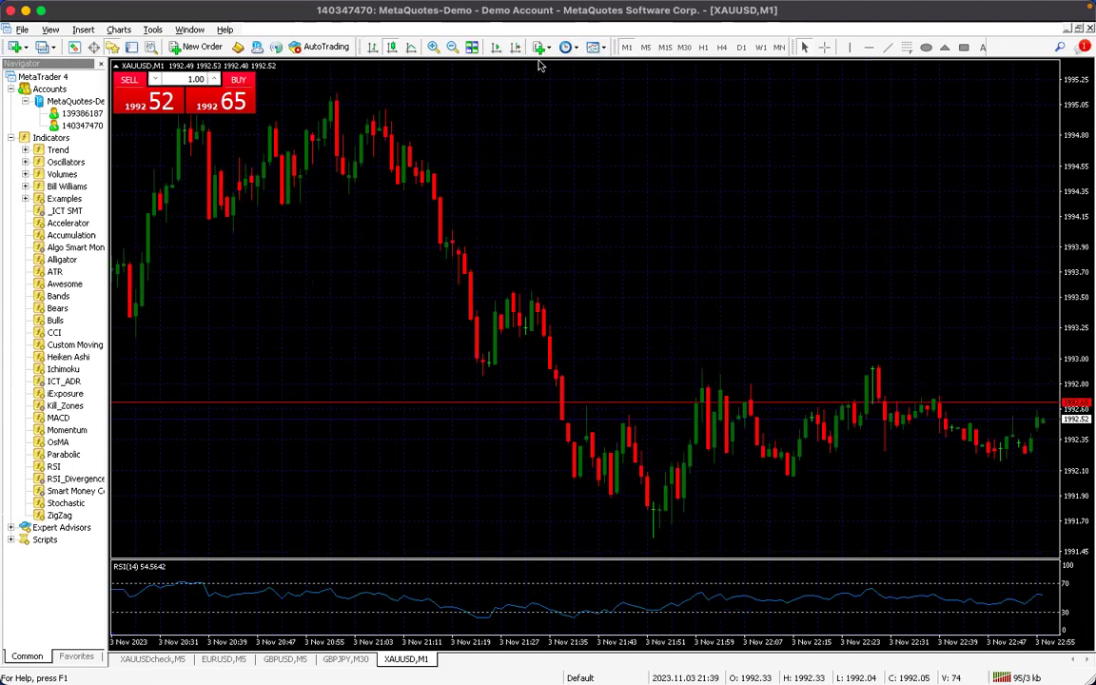
click(454, 48)
drag(504, 350, 911, 300)
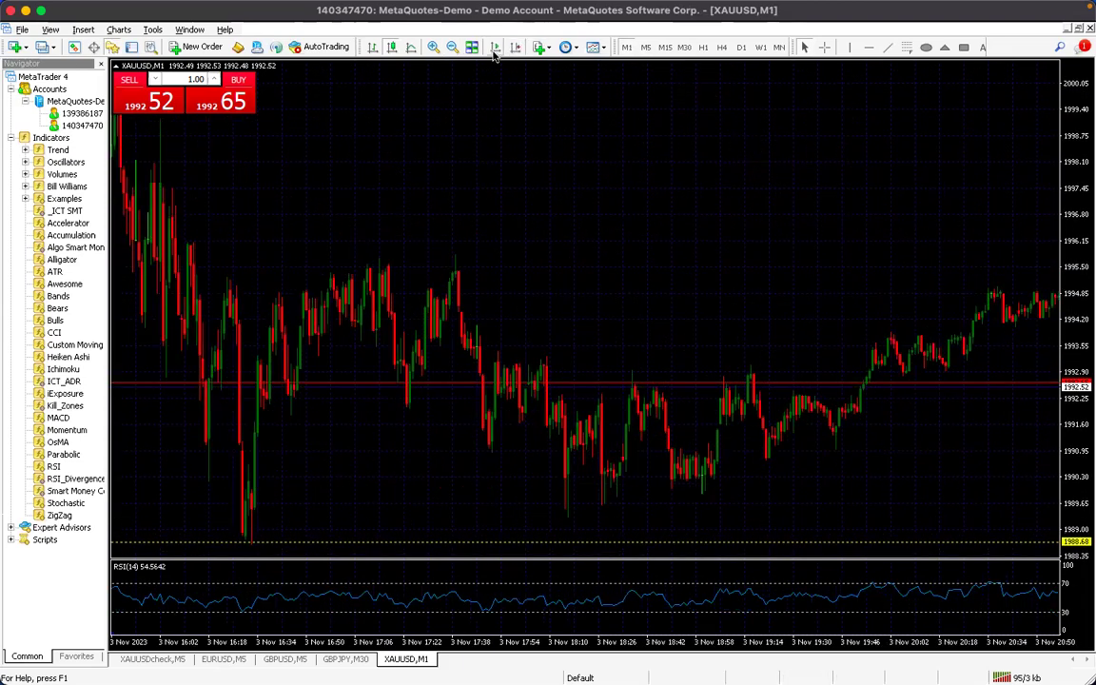
click(449, 49)
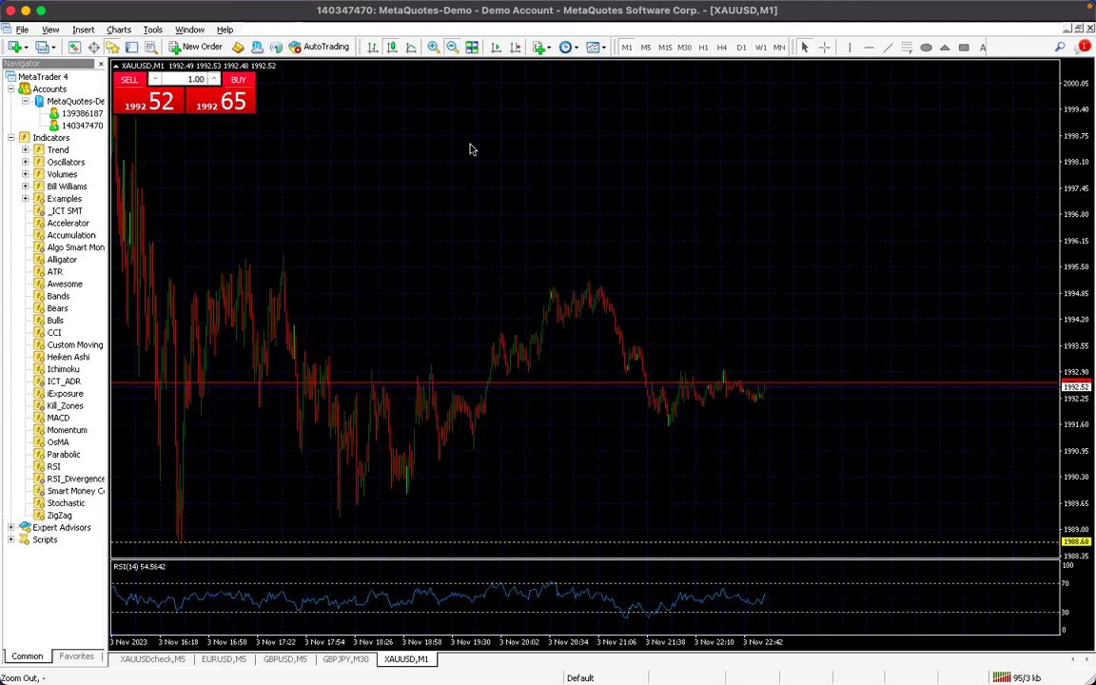
key(minus)
scroll(548, 171, up, 3)
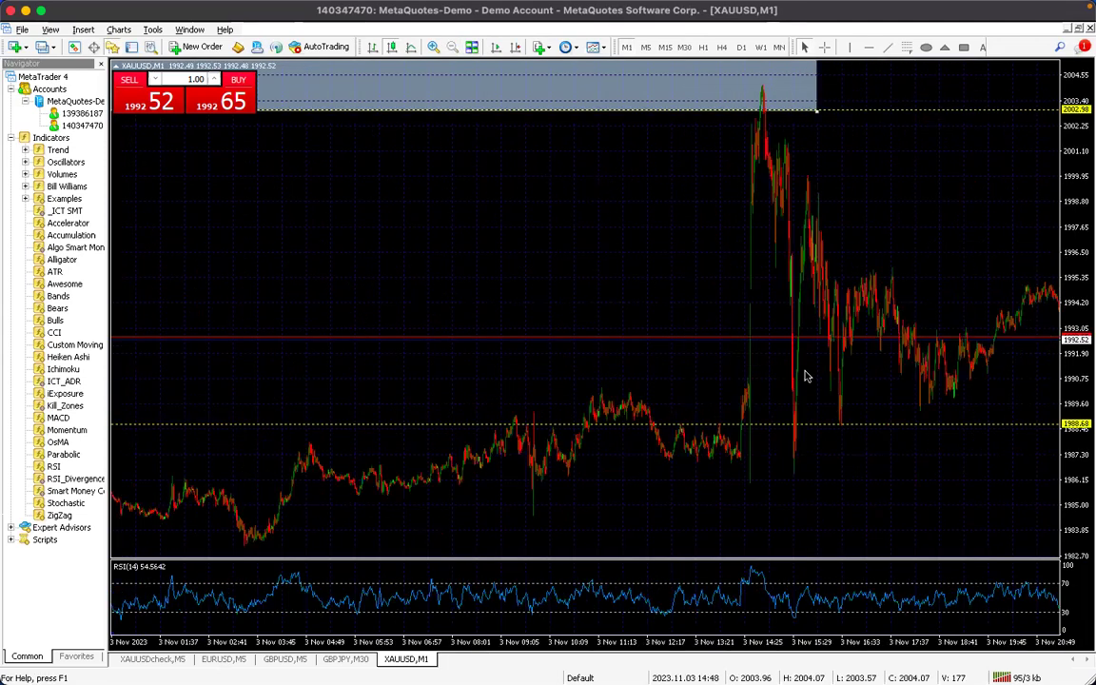
- Examine the M1 price action in the hours before the 3 November spike
click(431, 46)
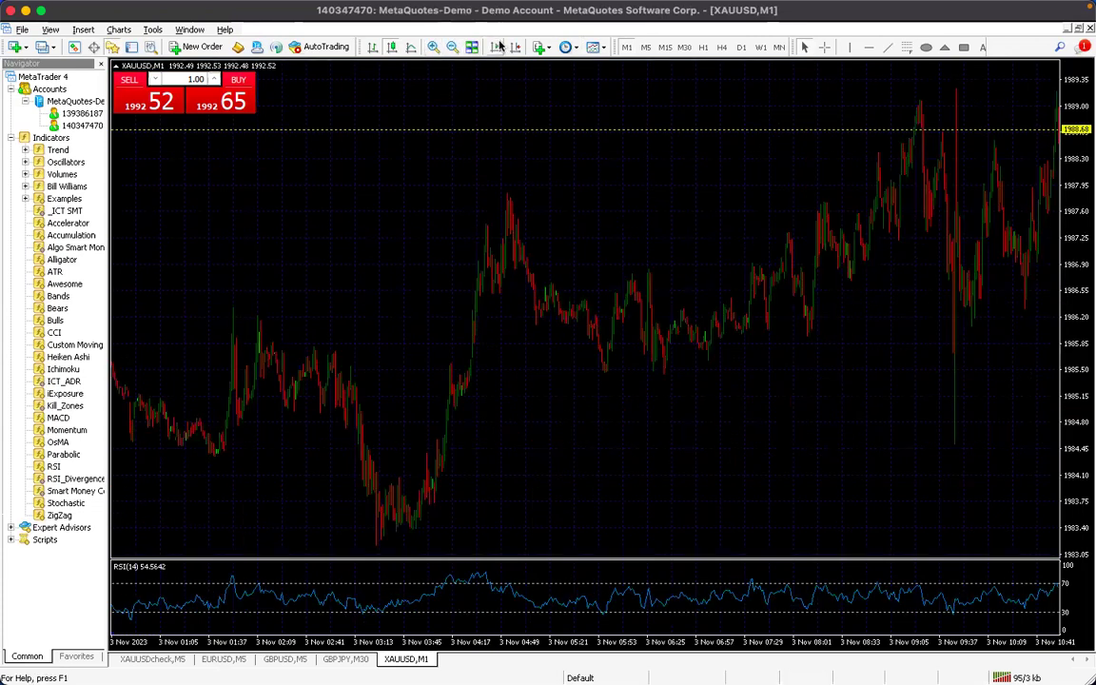
click(434, 47)
drag(899, 200, 433, 230)
drag(780, 330, 296, 294)
drag(841, 339, 607, 317)
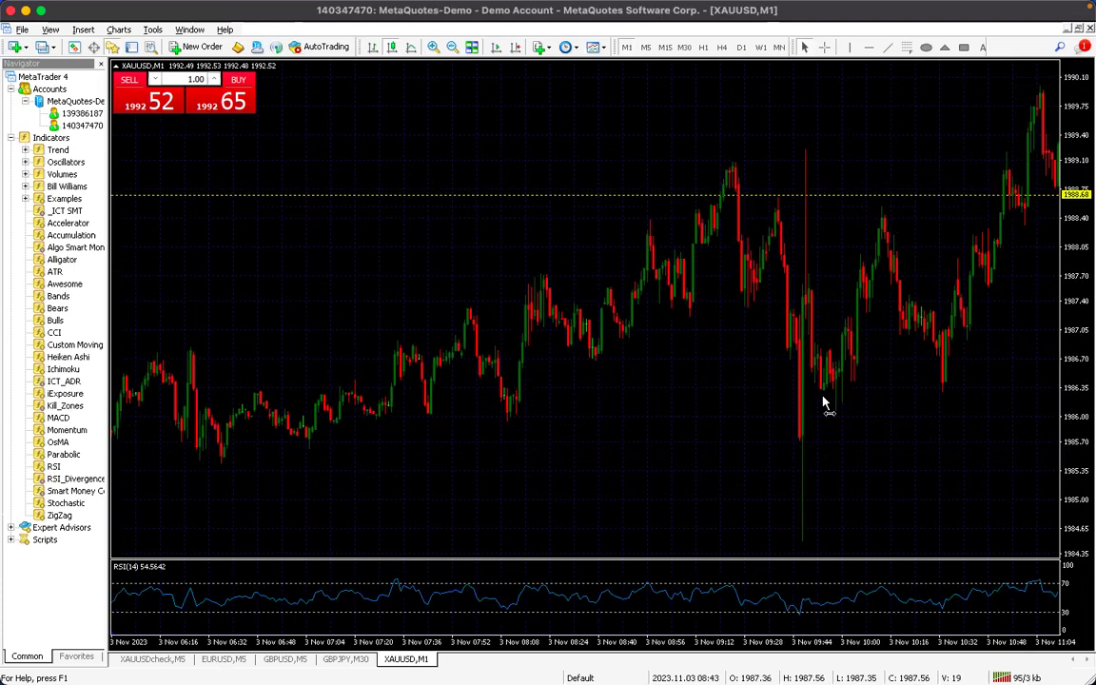
drag(822, 404, 525, 371)
drag(1047, 409, 637, 380)
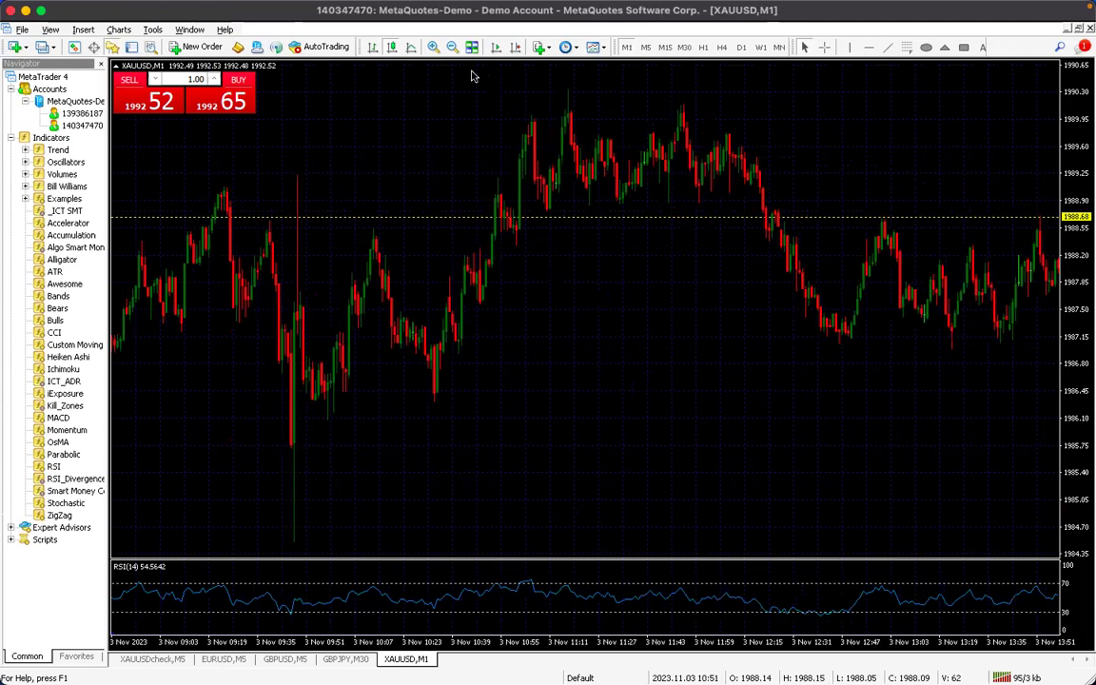
- Draw a rectangle at the base of the 3 November spike from about 1987.5 down to about 1986.7
click(452, 48)
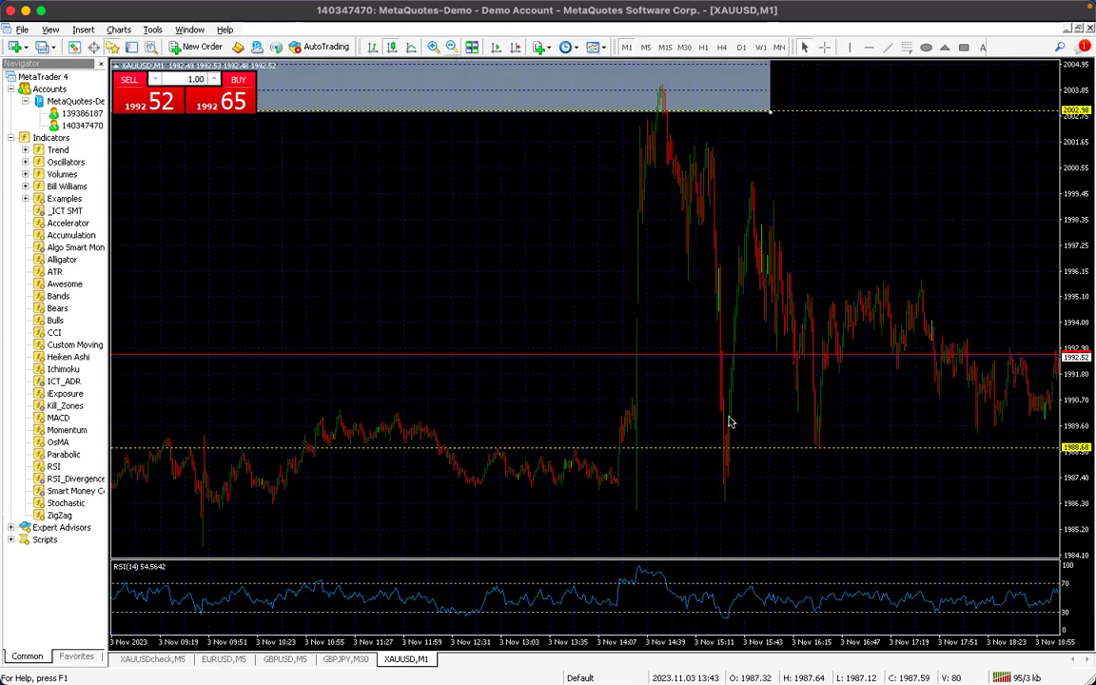
drag(726, 453, 753, 450)
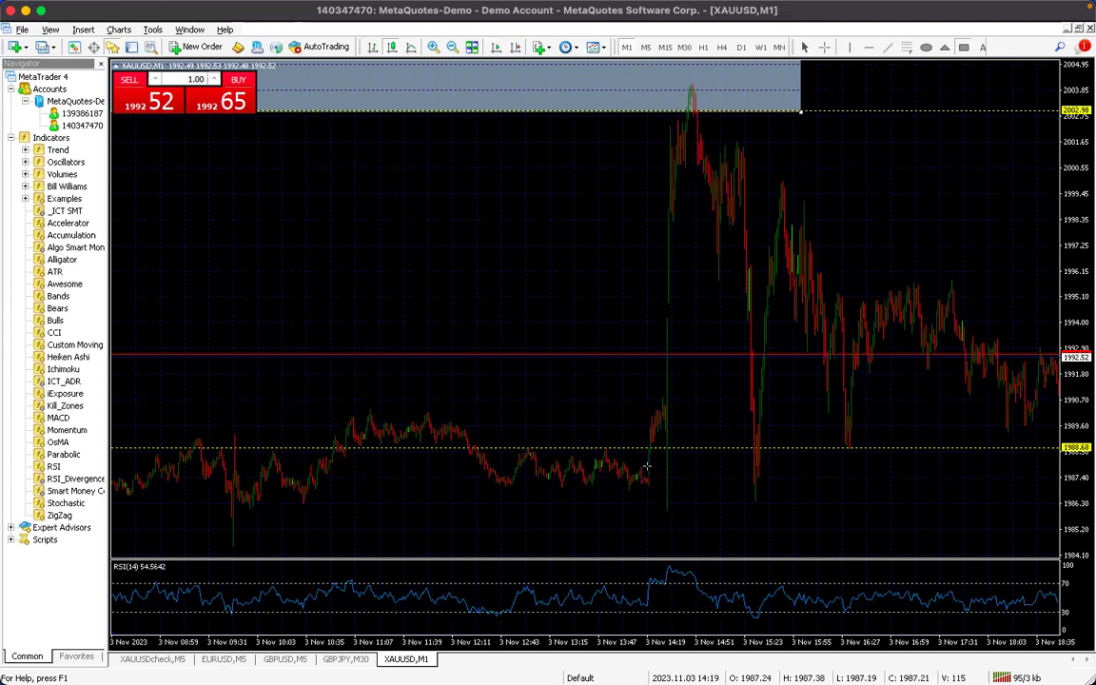
drag(634, 472, 824, 495)
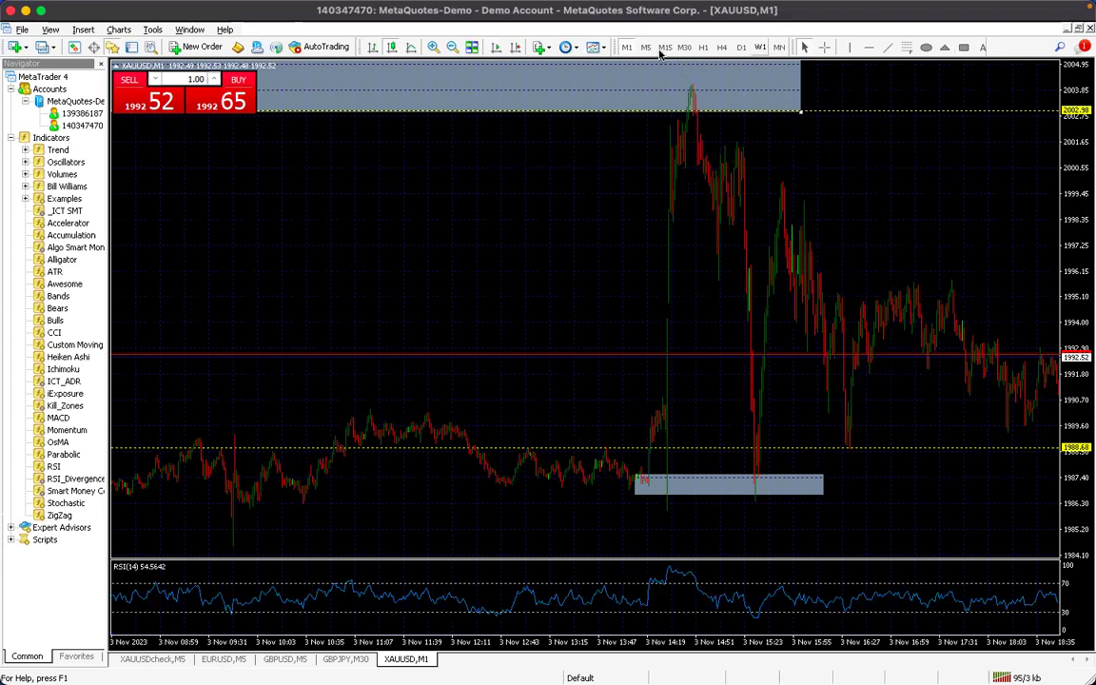
- Enlarge the candles, turn on the chart shift and set the XAUUSD chart's timeframe to M5
click(433, 46)
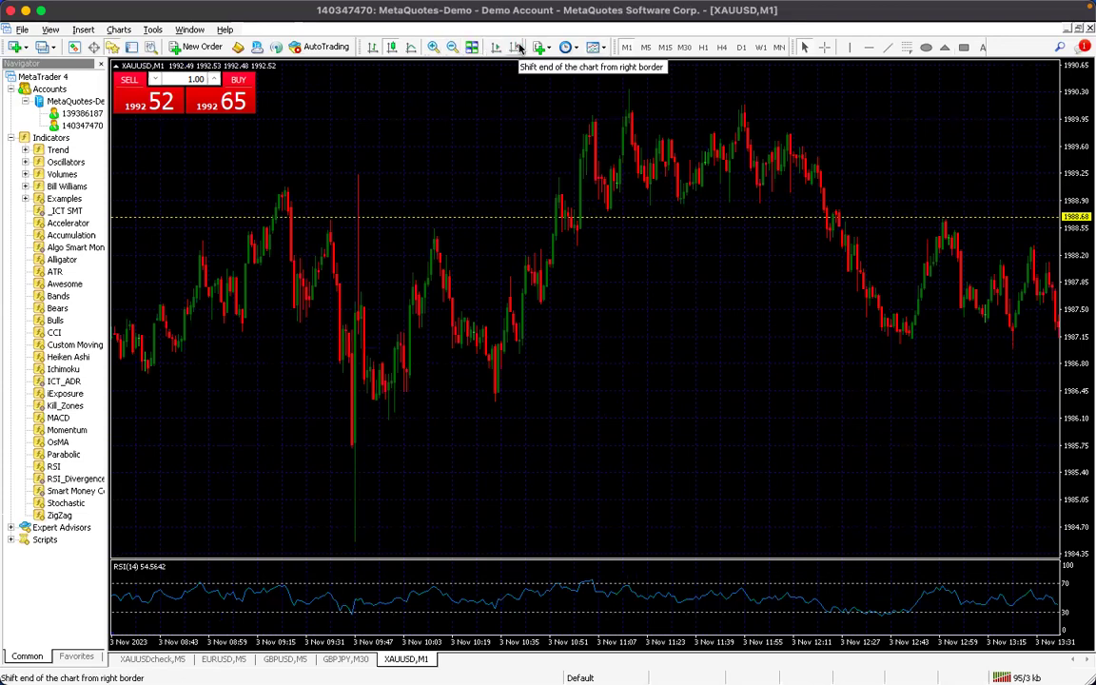
click(516, 48)
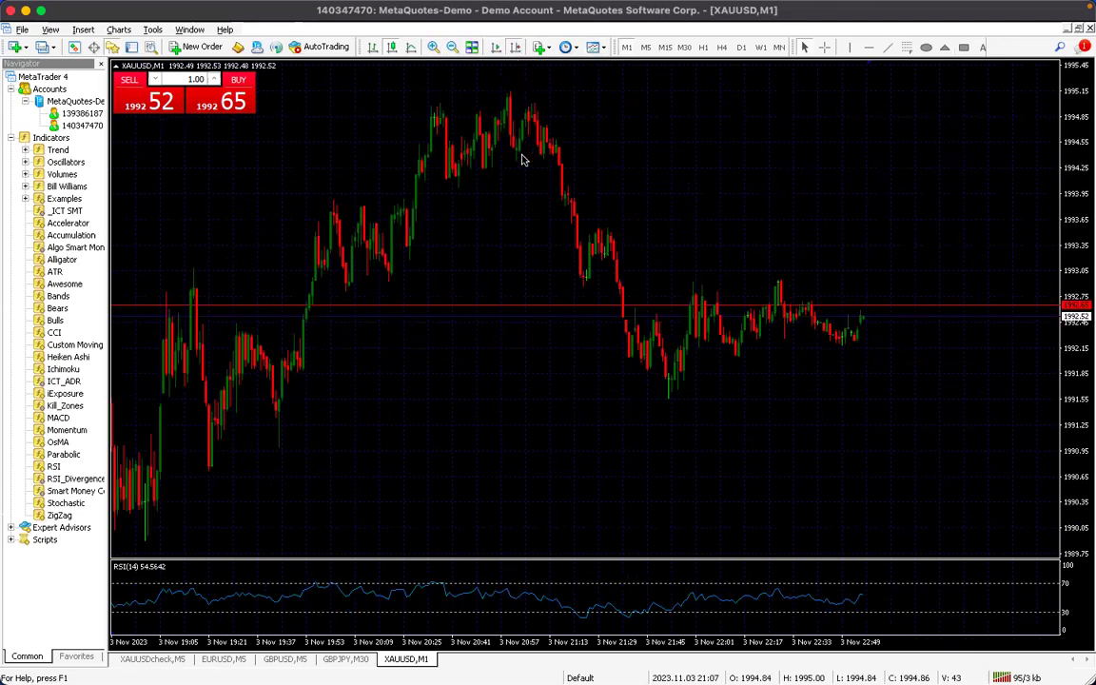
click(645, 48)
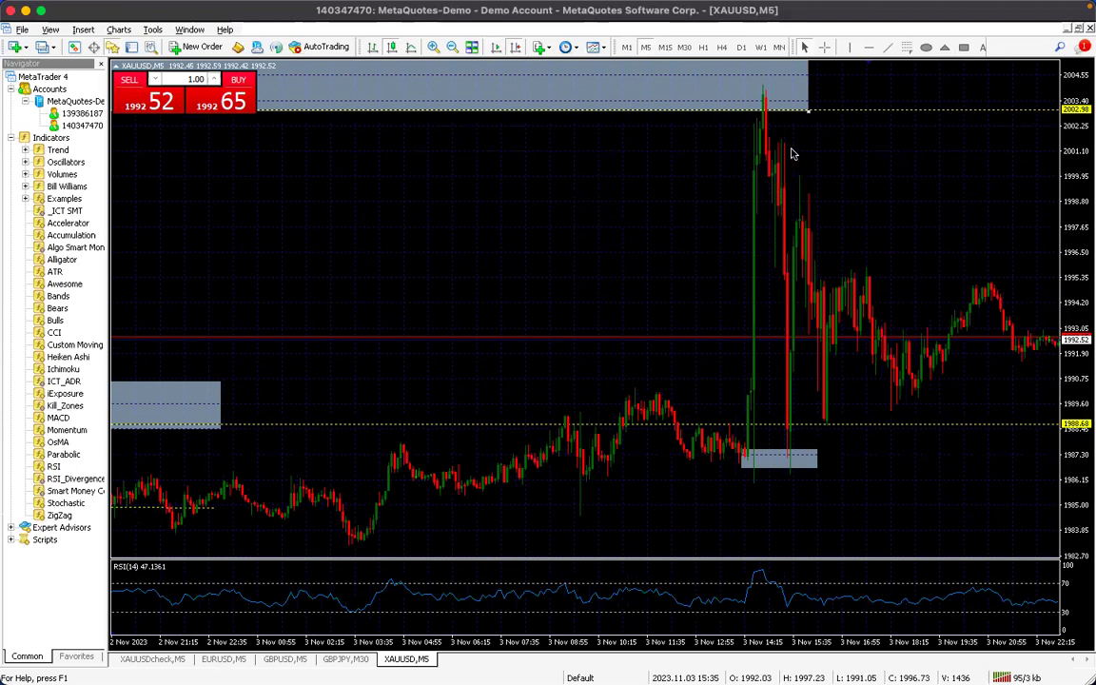
- Draw a rectangle from about 1998.4 to 2001.5 on the decline after the 3 November spike and shift it slightly earlier
click(963, 47)
drag(783, 210, 869, 143)
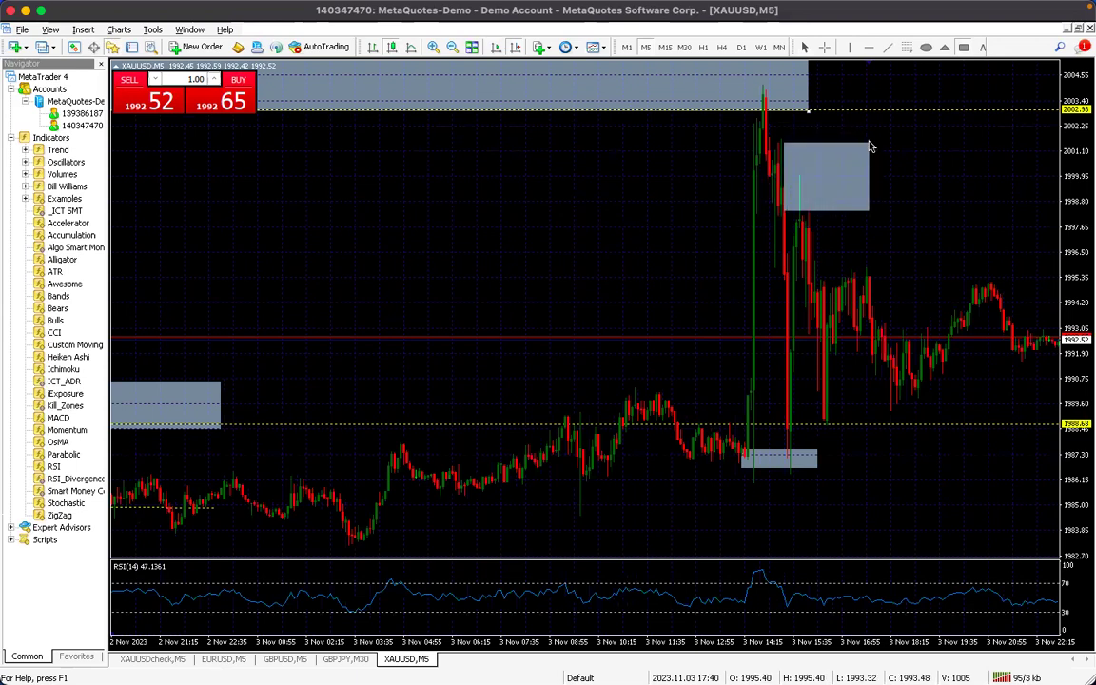
double_click(820, 177)
drag(820, 177, 823, 180)
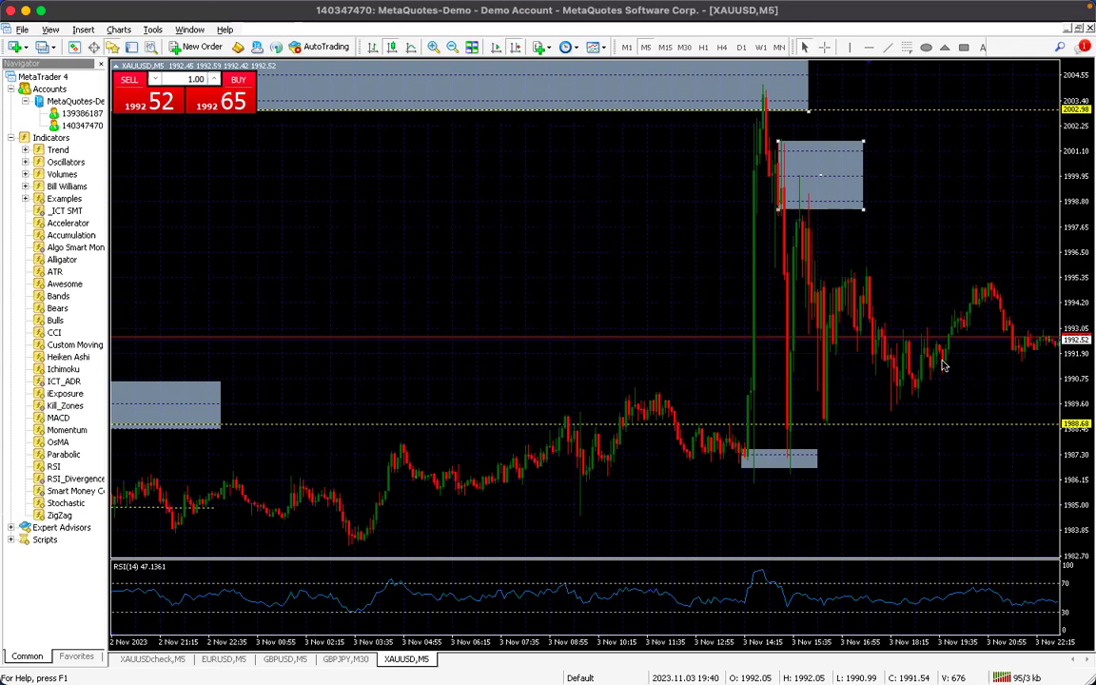
mouse_move(942, 364)
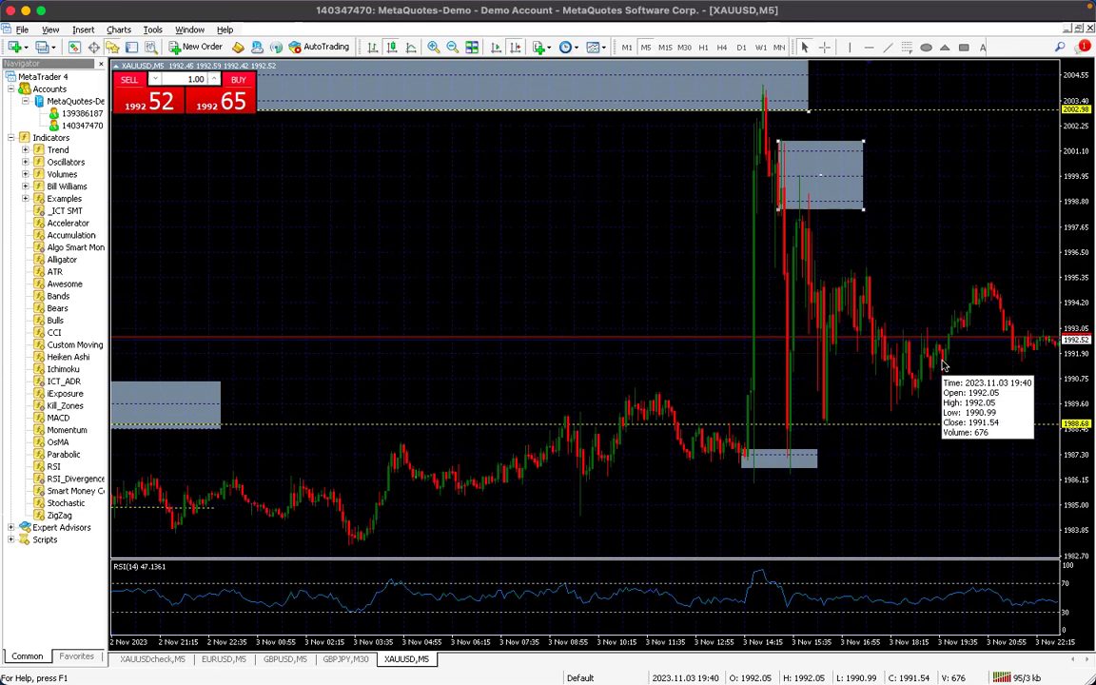